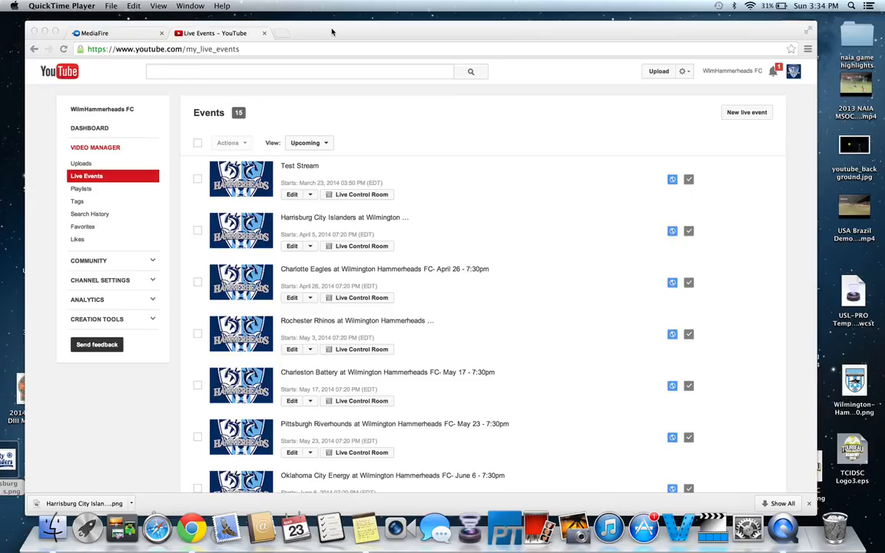
Minimize the browser window, close the notes window and launch Wirecast.
{"action": "left_click", "coordinate": [45, 32]}
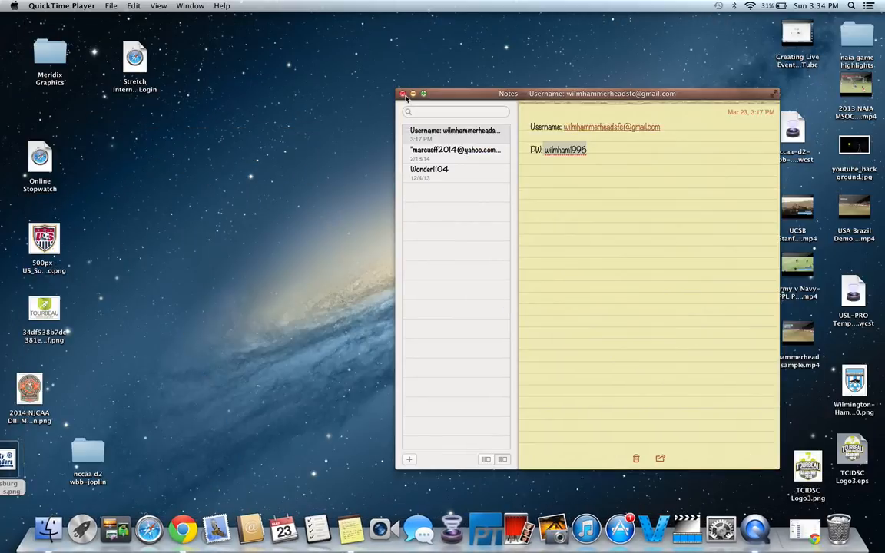
{"action": "left_click", "coordinate": [402, 94]}
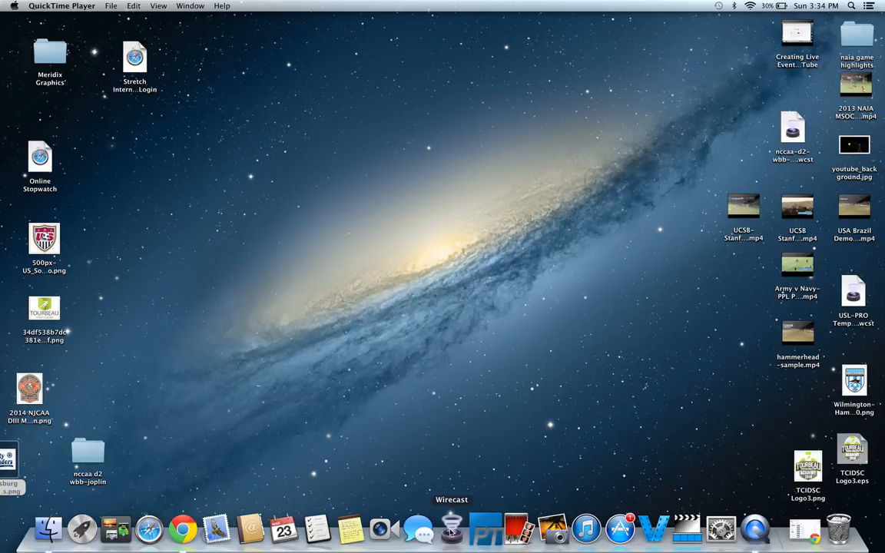
{"action": "left_click", "coordinate": [451, 530]}
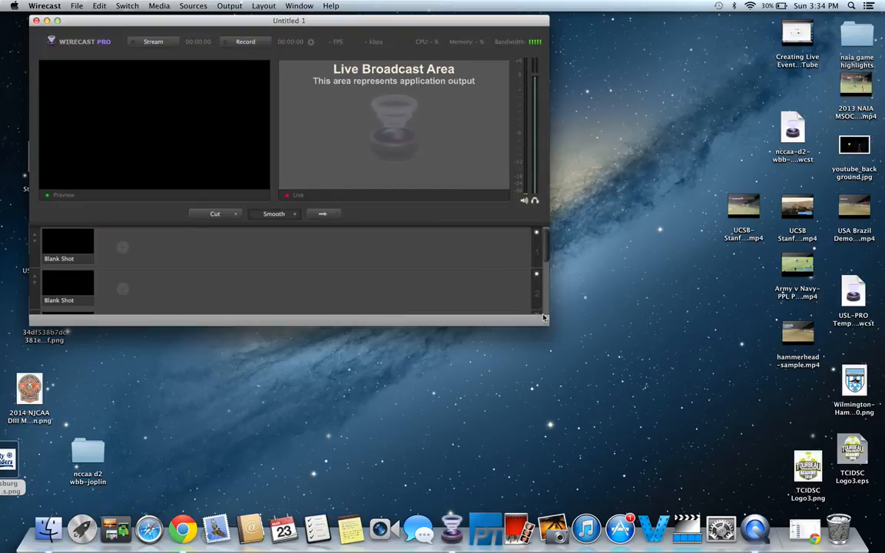
Enlarge the untitled broadcast document window and reposition it on the desktop.
{"action": "left_click_drag", "start_coordinate": [548, 325], "coordinate": [654, 380]}
{"action": "left_click_drag", "start_coordinate": [368, 21], "coordinate": [376, 39]}
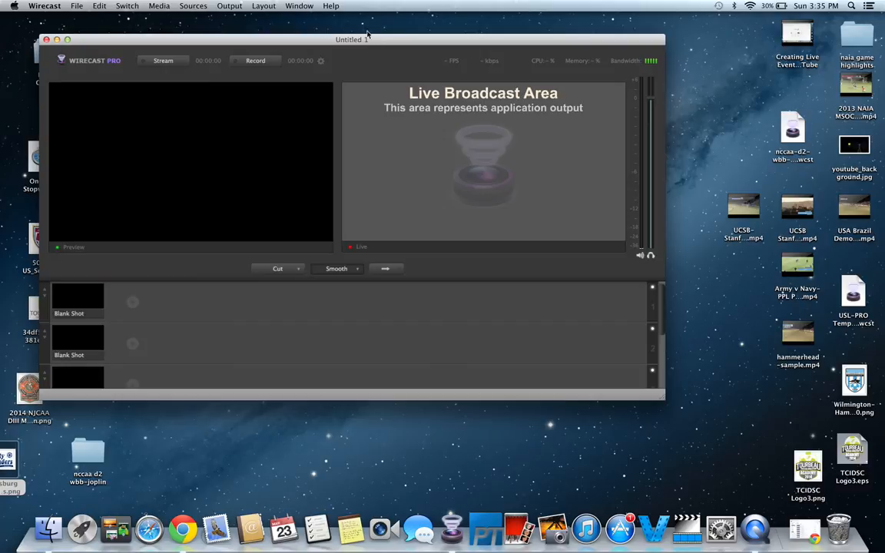
{"action": "mouse_move", "coordinate": [129, 308]}
{"action": "mouse_move", "coordinate": [205, 38]}
{"action": "left_mouse_down"}
{"action": "mouse_move", "coordinate": [198, 26]}
{"action": "mouse_move", "coordinate": [202, 36]}
{"action": "left_mouse_up"}
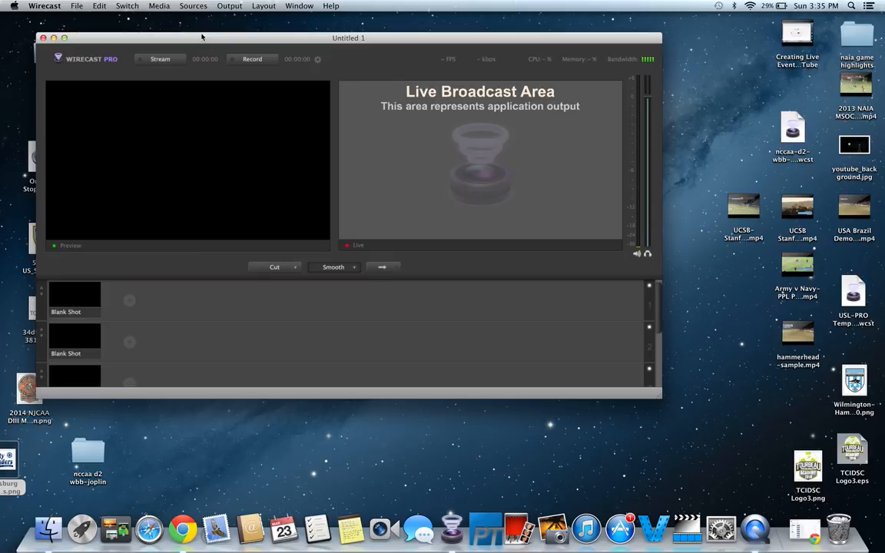
Add the desktop file USA Brazil Demo Clip HD.mp4 as a video shot on layer 1.
{"action": "mouse_move", "coordinate": [115, 285]}
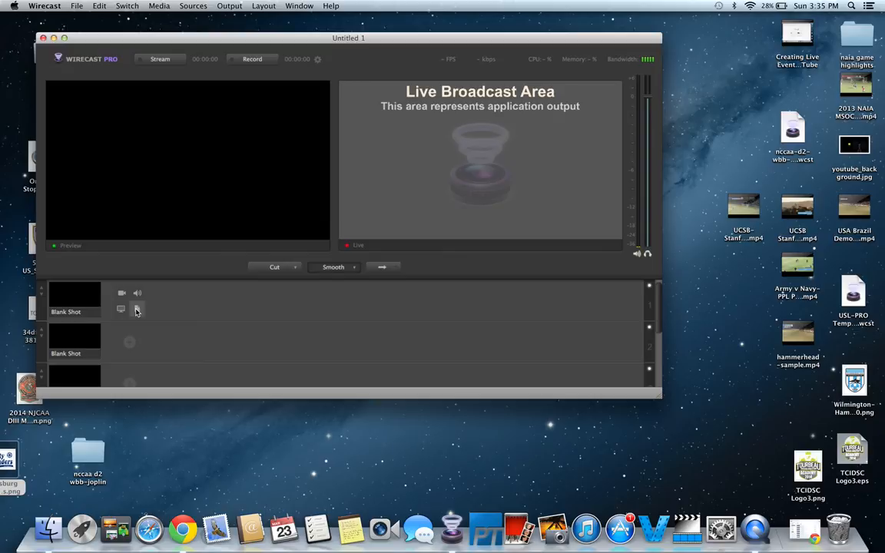
{"action": "left_click", "coordinate": [137, 311]}
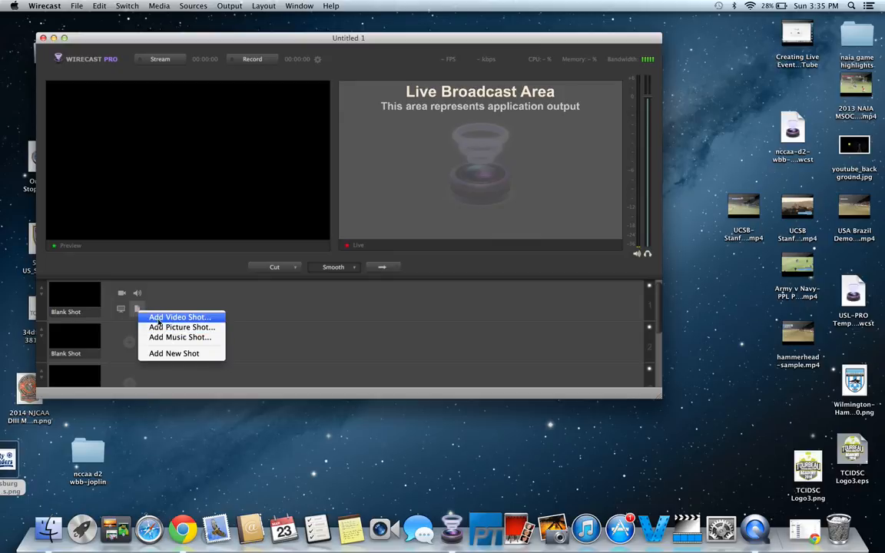
{"action": "left_click", "coordinate": [158, 319]}
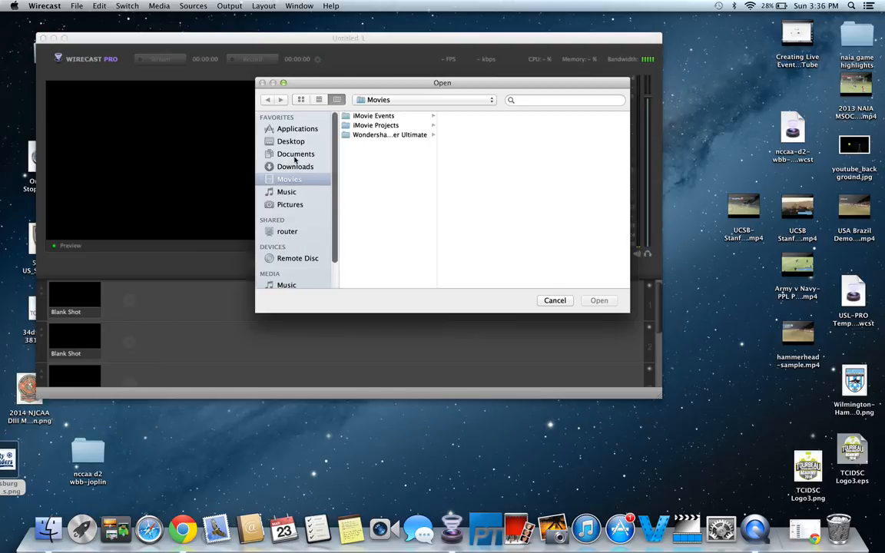
{"action": "left_click", "coordinate": [297, 143]}
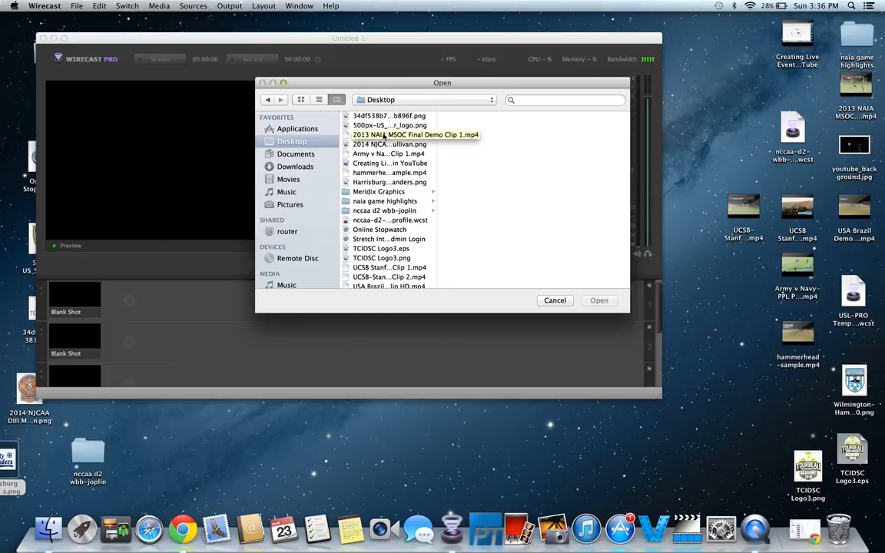
{"action": "scroll", "coordinate": [393, 218], "scroll_direction": "down", "scroll_amount": 2}
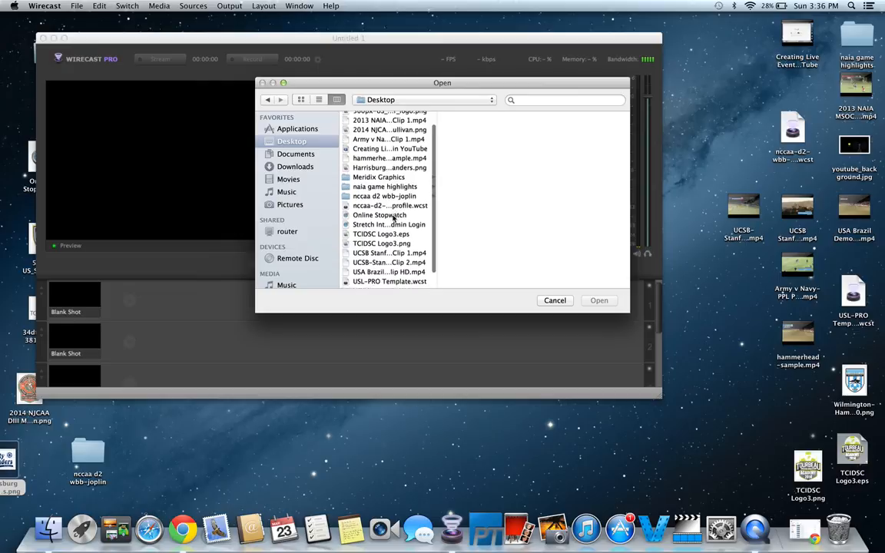
{"action": "scroll", "coordinate": [393, 218], "scroll_direction": "down", "scroll_amount": 1}
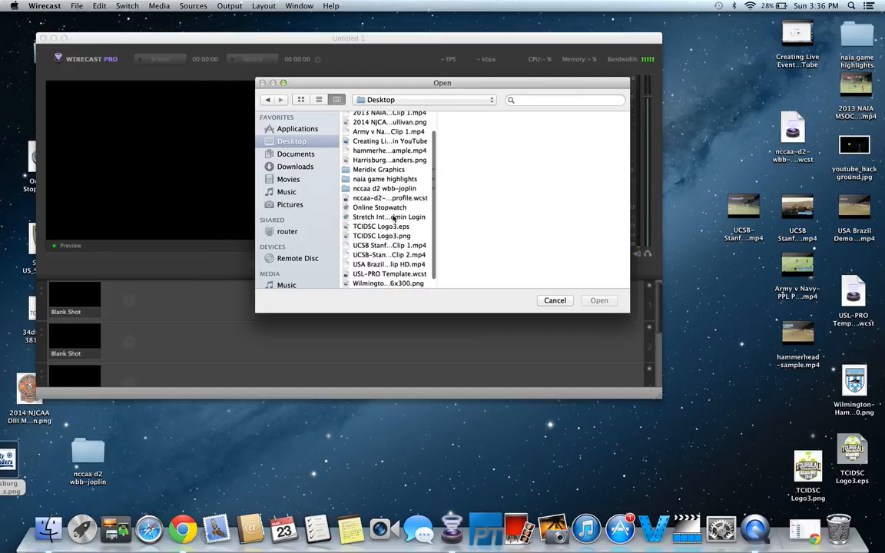
{"action": "left_click", "coordinate": [390, 260]}
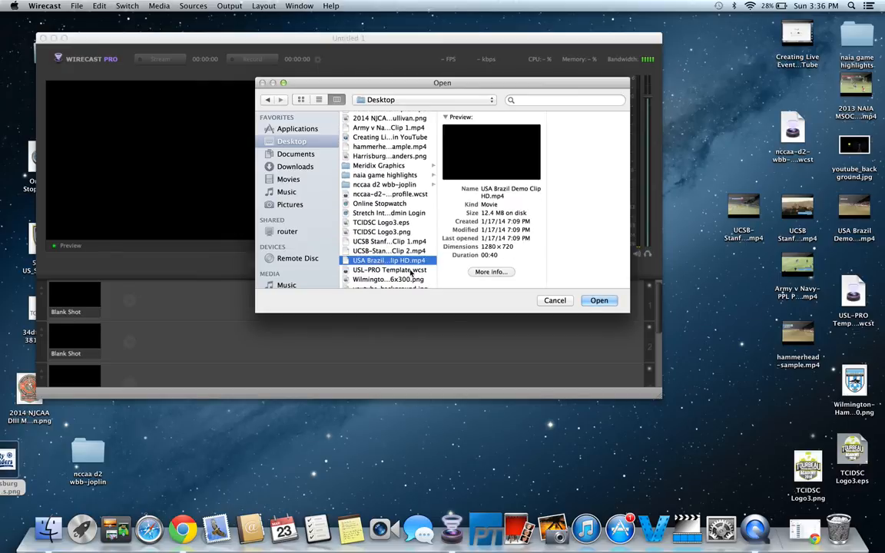
{"action": "left_click", "coordinate": [601, 301]}
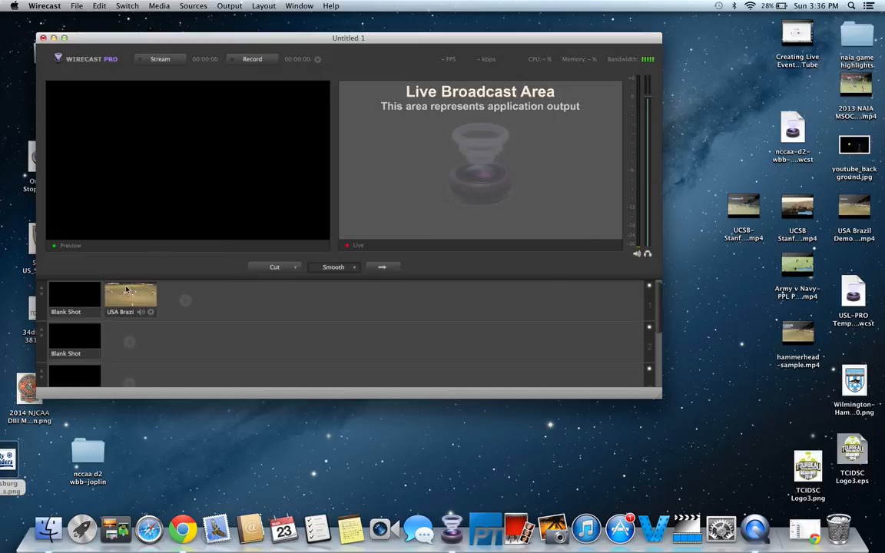
Add TCIDSC Logo3.png from the desktop as a picture shot on layer 1.
{"action": "mouse_move", "coordinate": [184, 300]}
{"action": "left_click", "coordinate": [189, 310]}
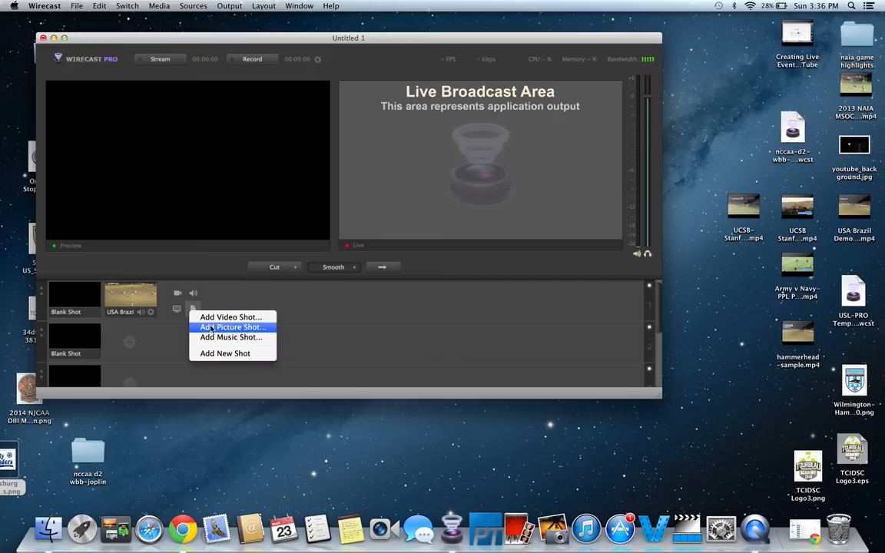
{"action": "left_click", "coordinate": [211, 329]}
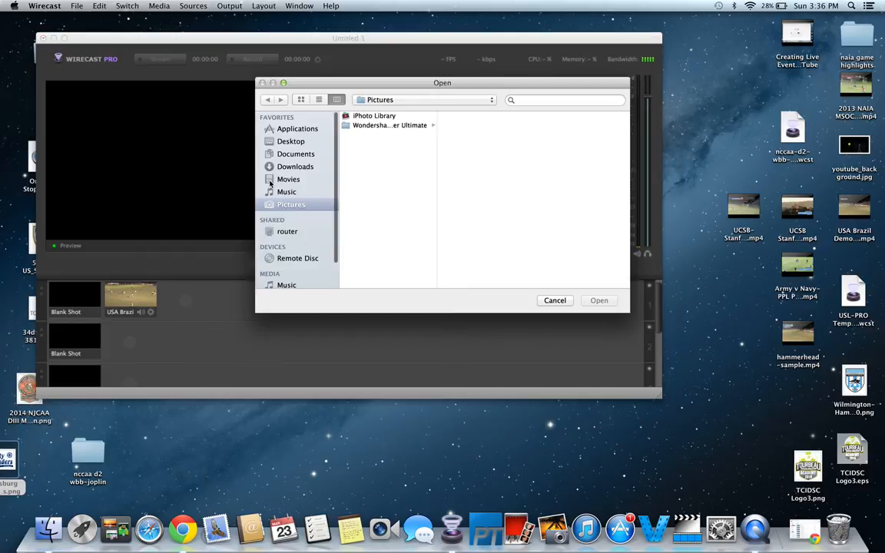
{"action": "left_click", "coordinate": [290, 141]}
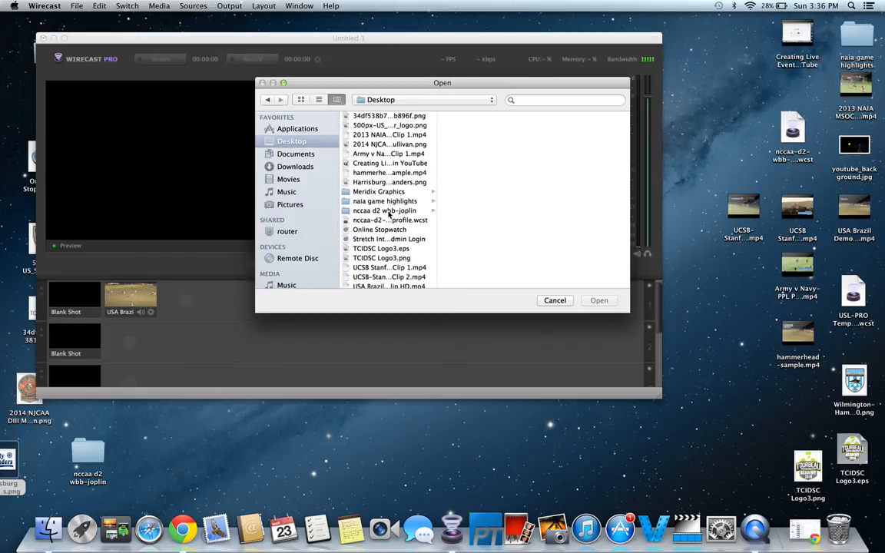
{"action": "left_click", "coordinate": [388, 258]}
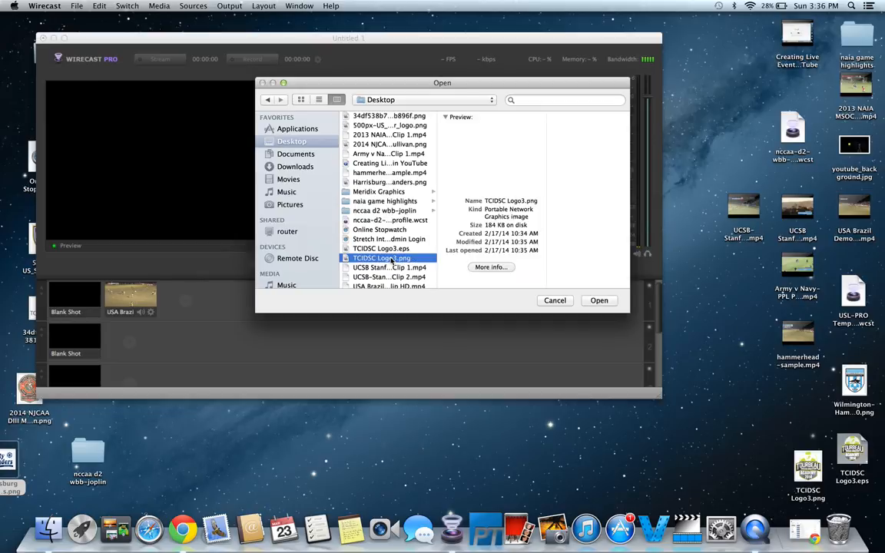
{"action": "left_click", "coordinate": [598, 301]}
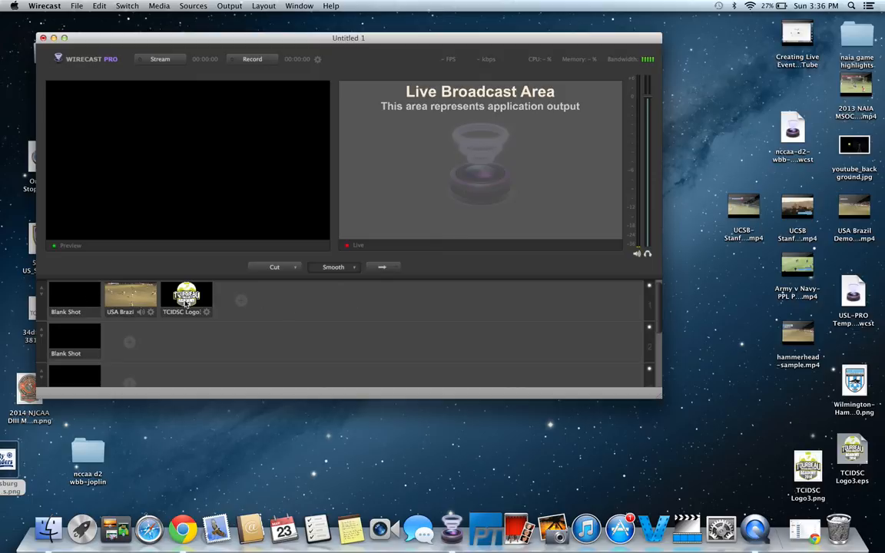
Examine which camera, scoreboard, media file and desktop presenter shots can be added on layers 2 and 3.
{"action": "mouse_move", "coordinate": [125, 349]}
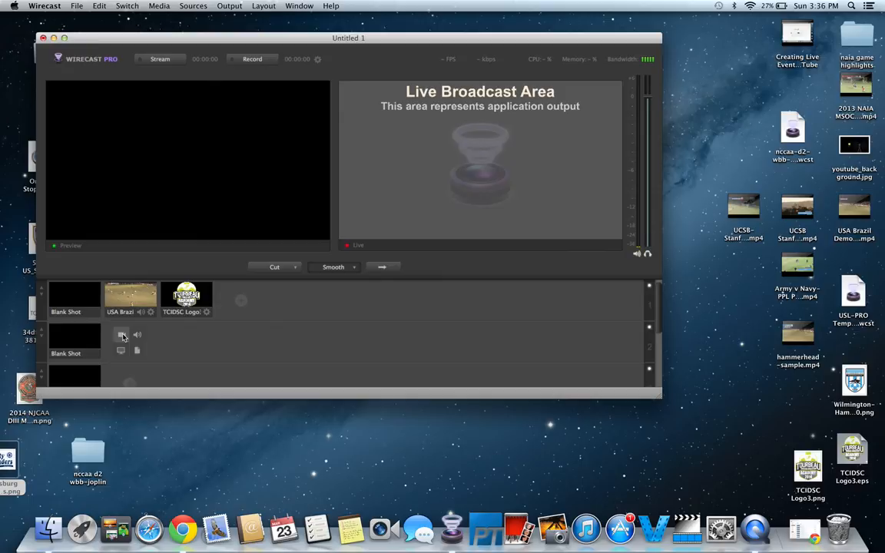
{"action": "left_click", "coordinate": [122, 336]}
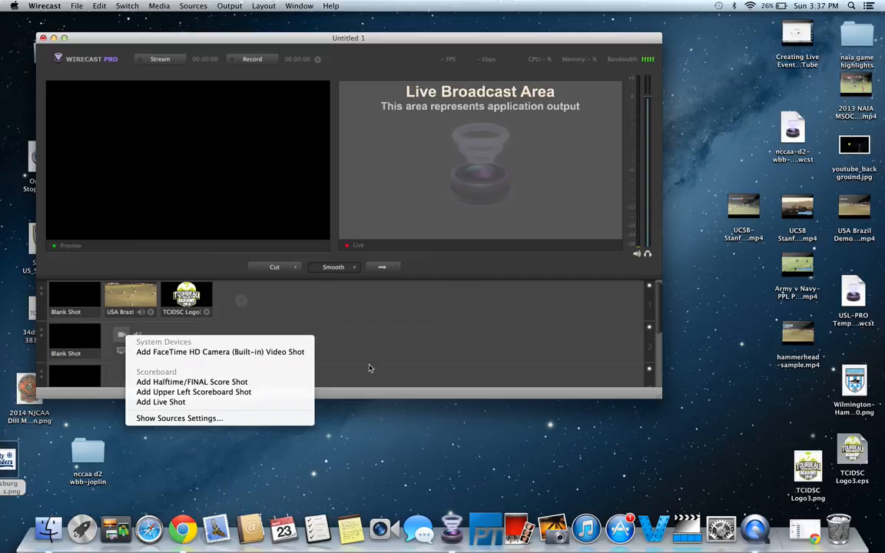
{"action": "left_click", "coordinate": [405, 360]}
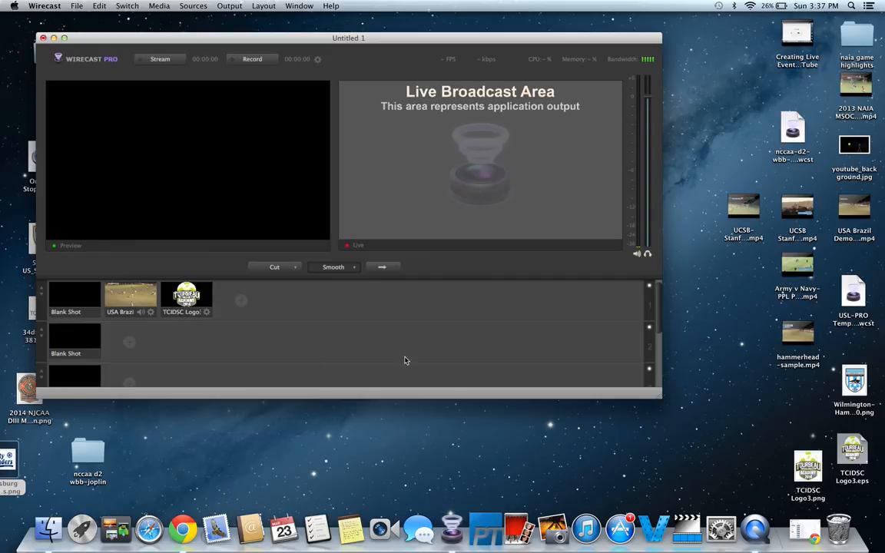
{"action": "scroll", "coordinate": [176, 351], "scroll_direction": "down", "scroll_amount": 1}
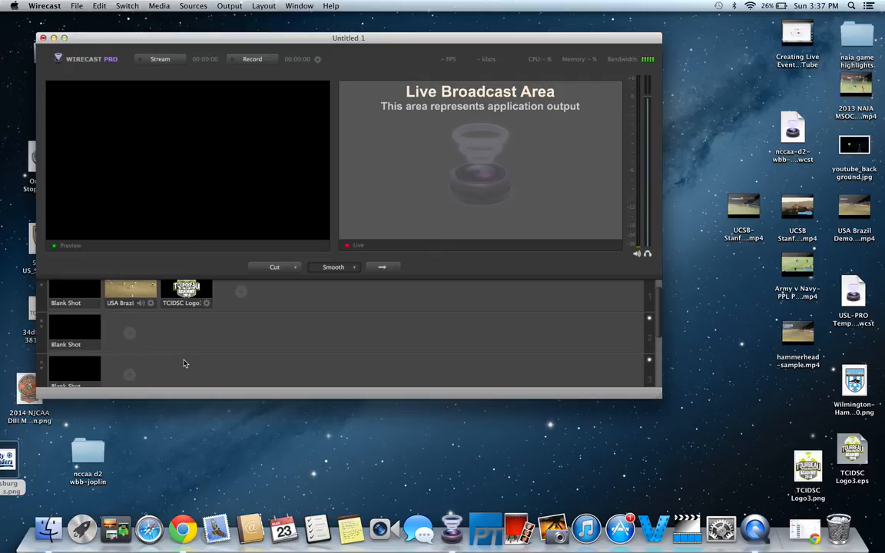
{"action": "scroll", "coordinate": [185, 363], "scroll_direction": "down", "scroll_amount": 1}
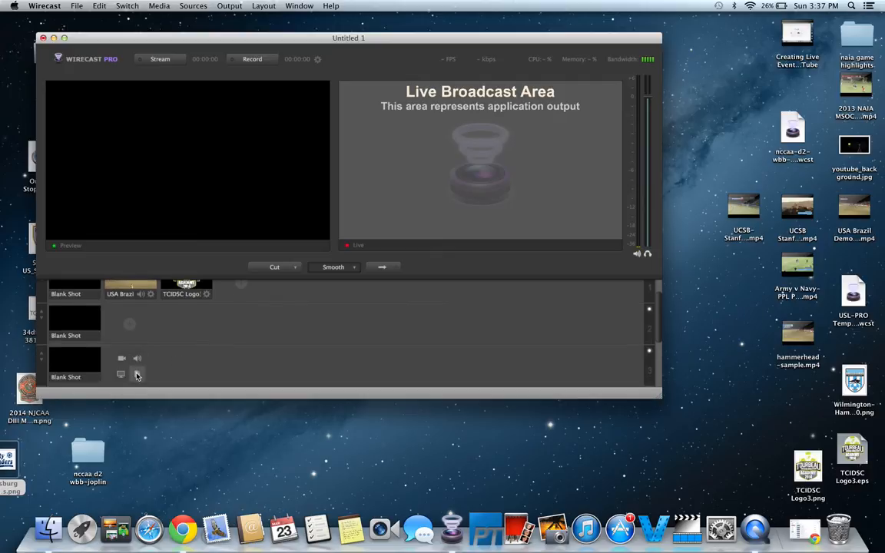
{"action": "left_click", "coordinate": [137, 375]}
{"action": "left_click", "coordinate": [178, 369]}
{"action": "left_click", "coordinate": [120, 375]}
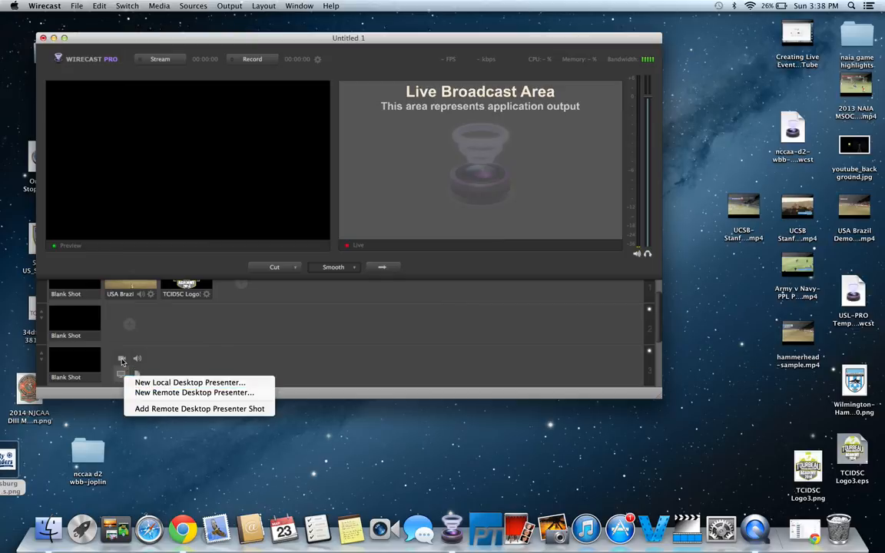
{"action": "left_click", "coordinate": [121, 360]}
{"action": "left_click", "coordinate": [122, 361]}
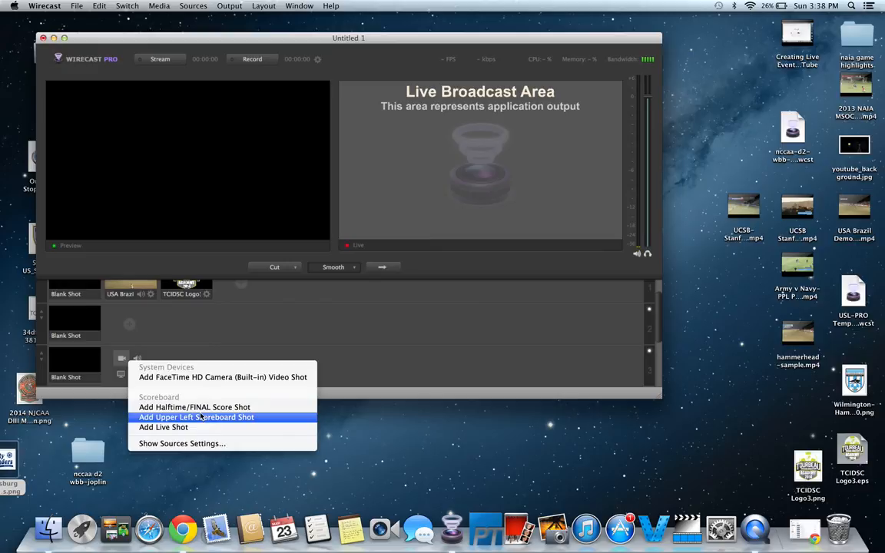
{"action": "left_click", "coordinate": [332, 363]}
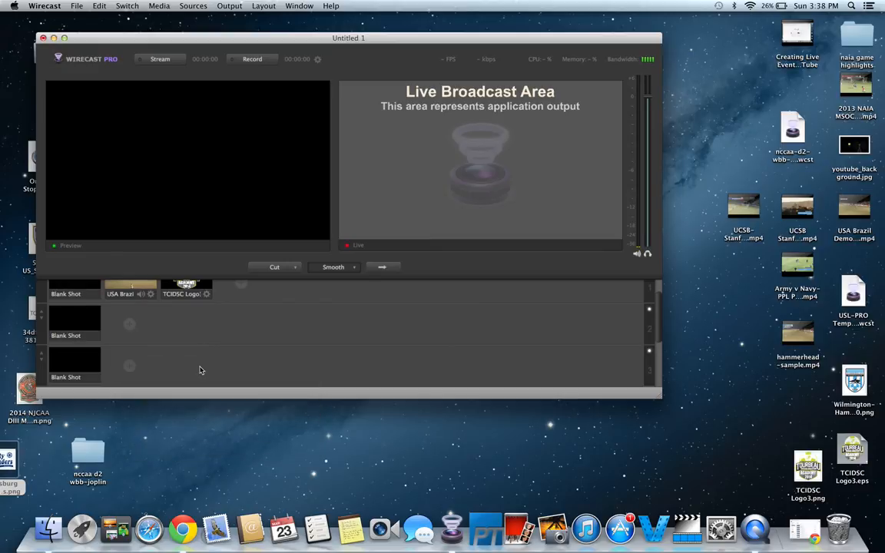
Load the USA Brazil clip into the preview and create a new scoreboard source.
{"action": "mouse_move", "coordinate": [126, 326]}
{"action": "left_click", "coordinate": [129, 287]}
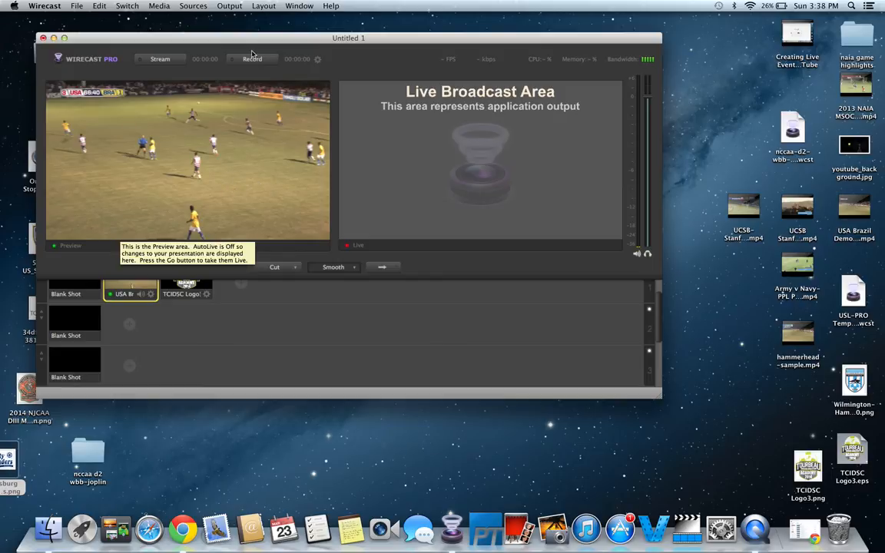
{"action": "left_click", "coordinate": [191, 6]}
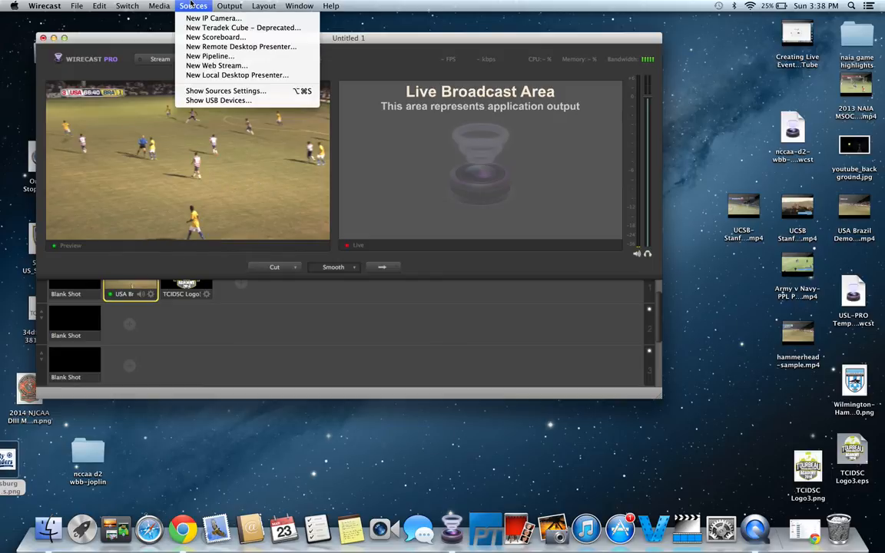
{"action": "left_click", "coordinate": [216, 37]}
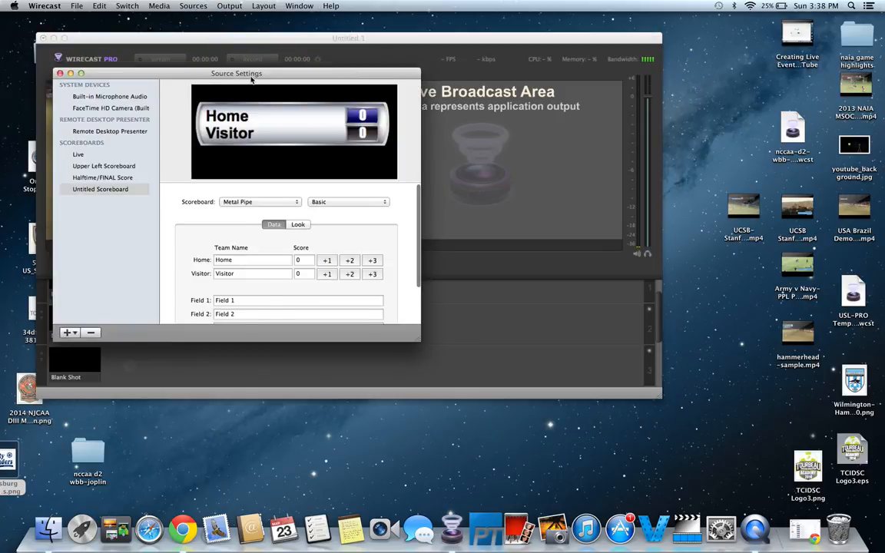
{"action": "left_click_drag", "start_coordinate": [261, 73], "coordinate": [402, 73]}
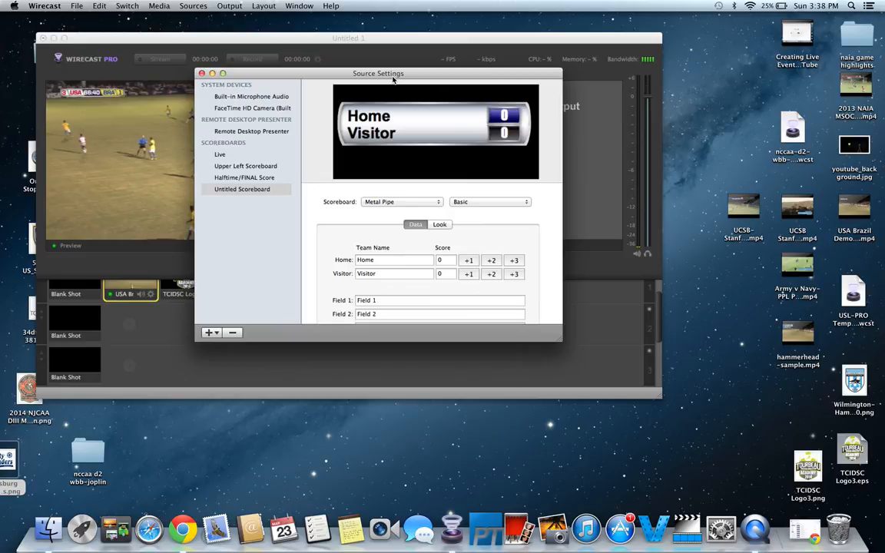
Delete the old Live, Halftime/FINAL Score and Upper Left Scoreboard sources, leaving only the untitled scoreboard.
{"action": "left_click", "coordinate": [224, 156]}
{"action": "left_click", "coordinate": [227, 165]}
{"action": "left_click", "coordinate": [230, 178]}
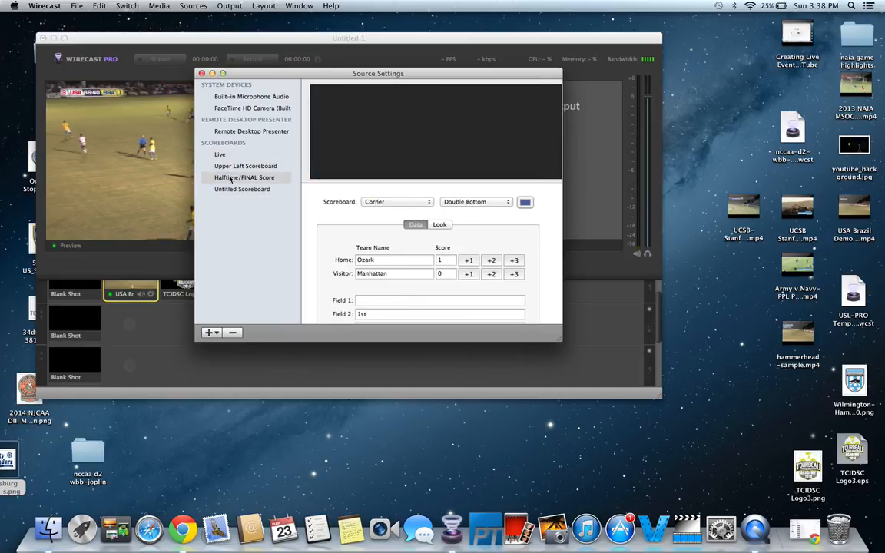
{"action": "left_click", "coordinate": [232, 189]}
{"action": "left_click", "coordinate": [226, 156]}
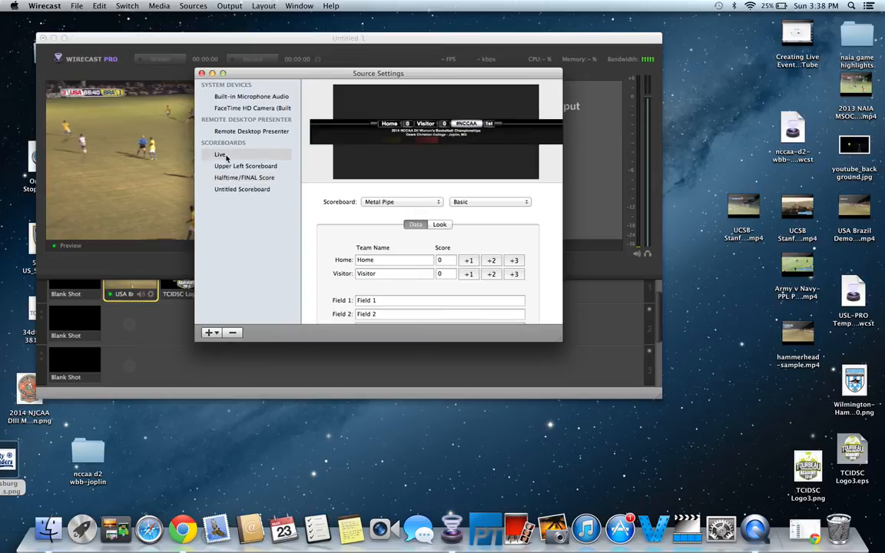
{"action": "right_click", "coordinate": [226, 157]}
{"action": "left_click", "coordinate": [227, 171]}
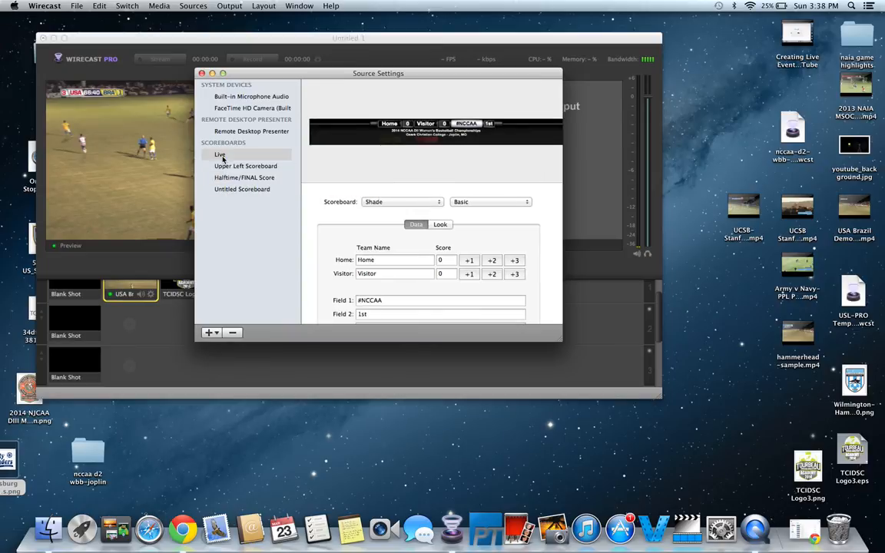
{"action": "right_click", "coordinate": [227, 155]}
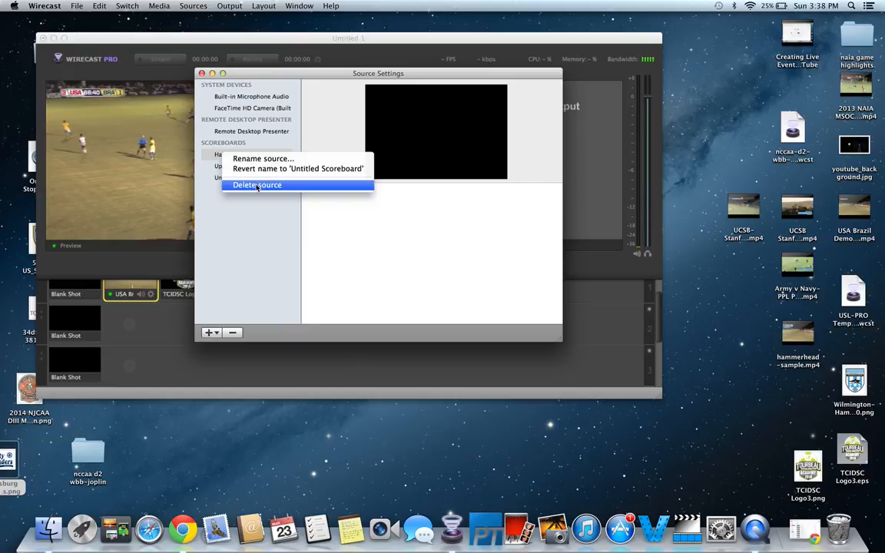
{"action": "left_click", "coordinate": [231, 169]}
{"action": "right_click", "coordinate": [229, 155]}
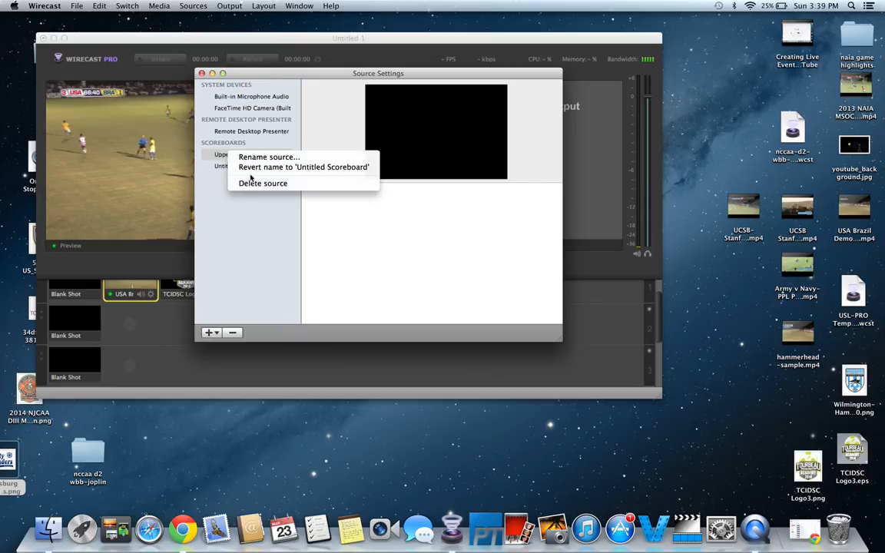
{"action": "left_click", "coordinate": [256, 186]}
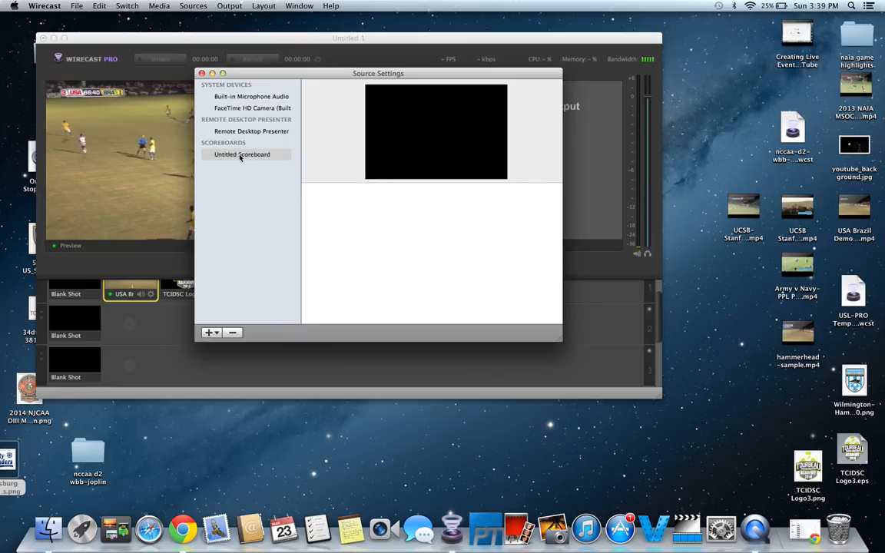
Rename the untitled scoreboard source as Main Upper Left Scoreboard.
{"action": "left_click", "coordinate": [240, 155]}
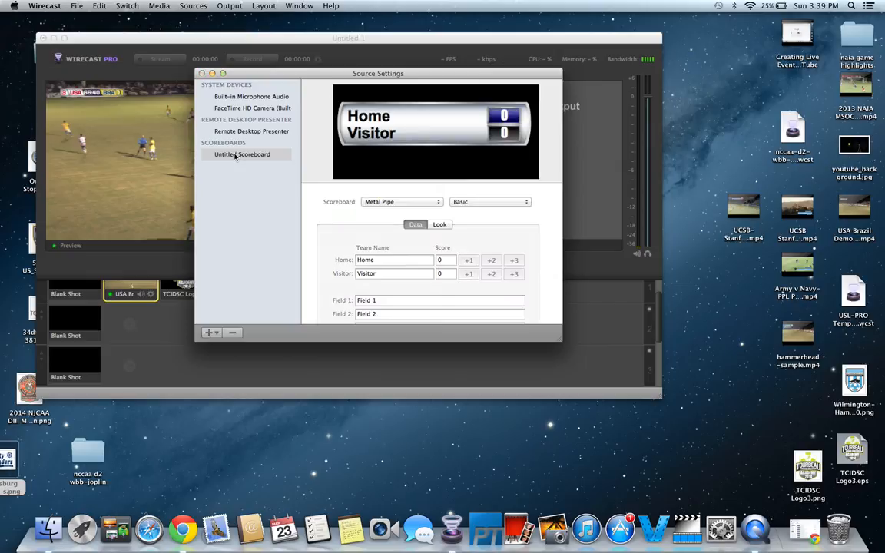
{"action": "double_click", "coordinate": [235, 156]}
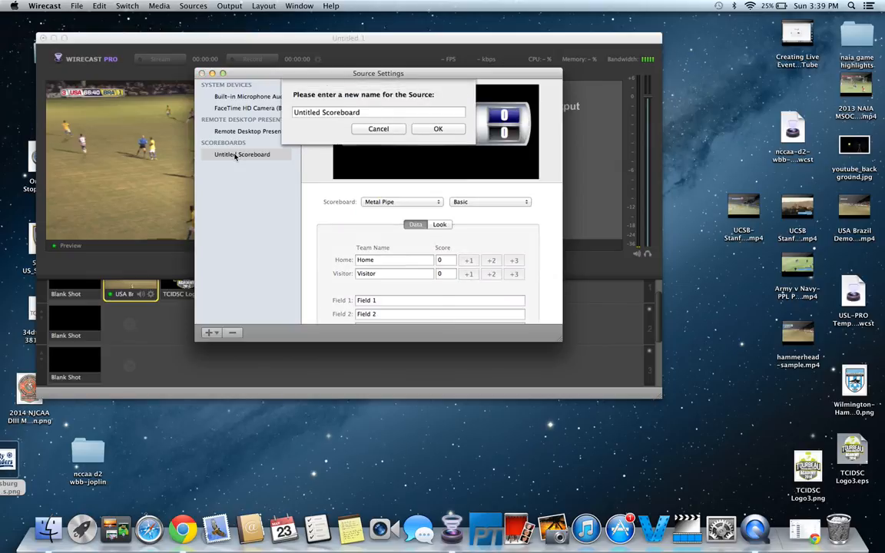
{"action": "triple_click", "coordinate": [321, 112]}
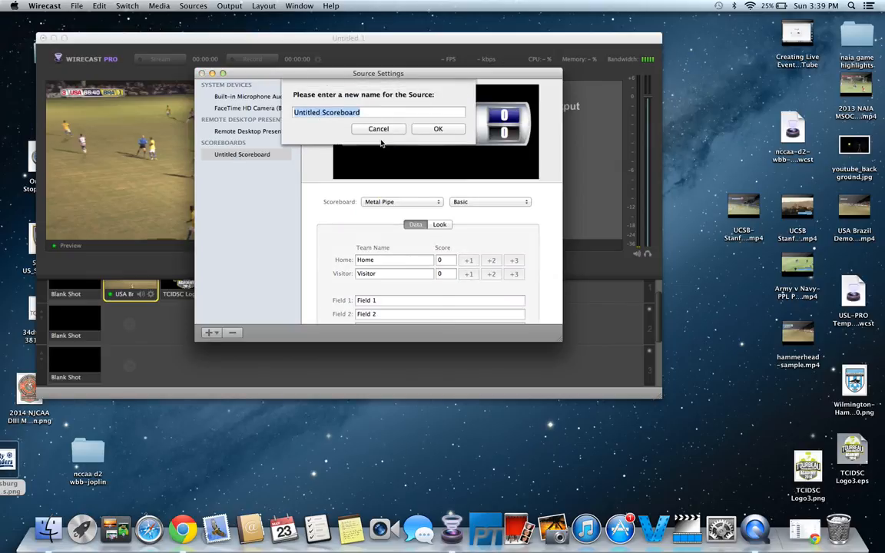
{"action": "type", "text": "M"}
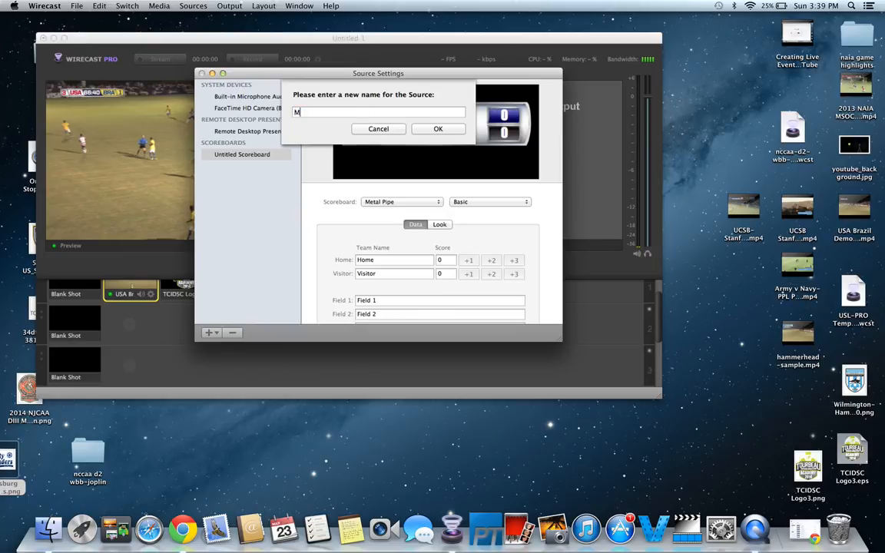
{"action": "type", "text": "ain Upper Left Scoreboard"}
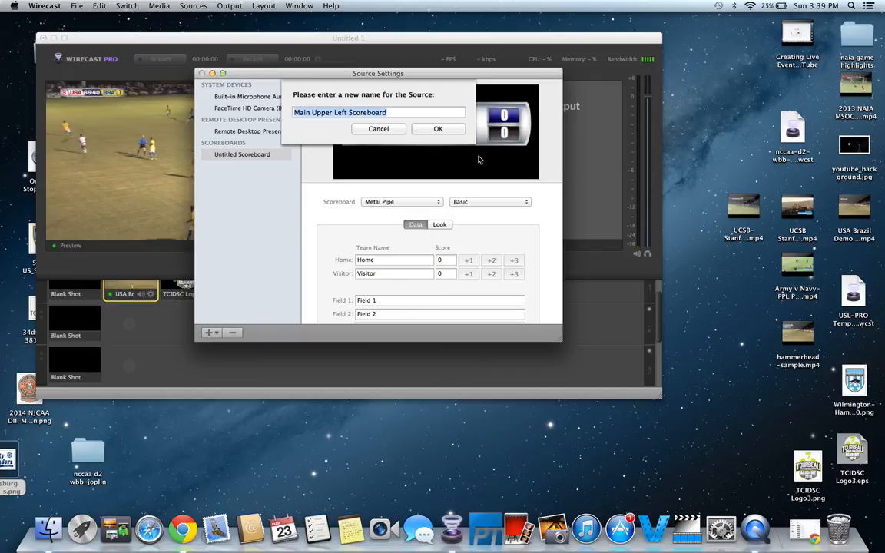
{"action": "key", "text": "Return"}
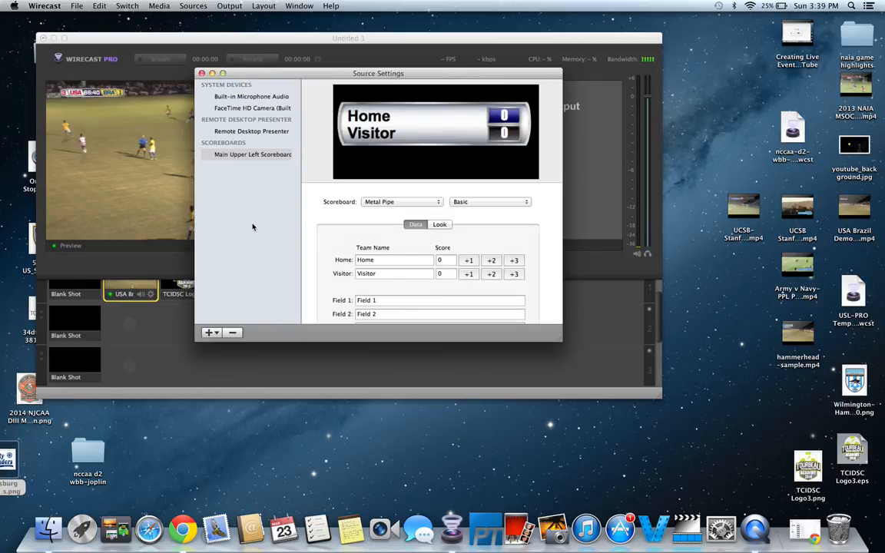
Set the scoreboard's style to Corner with the Double Bottom layout.
{"action": "left_click", "coordinate": [374, 202]}
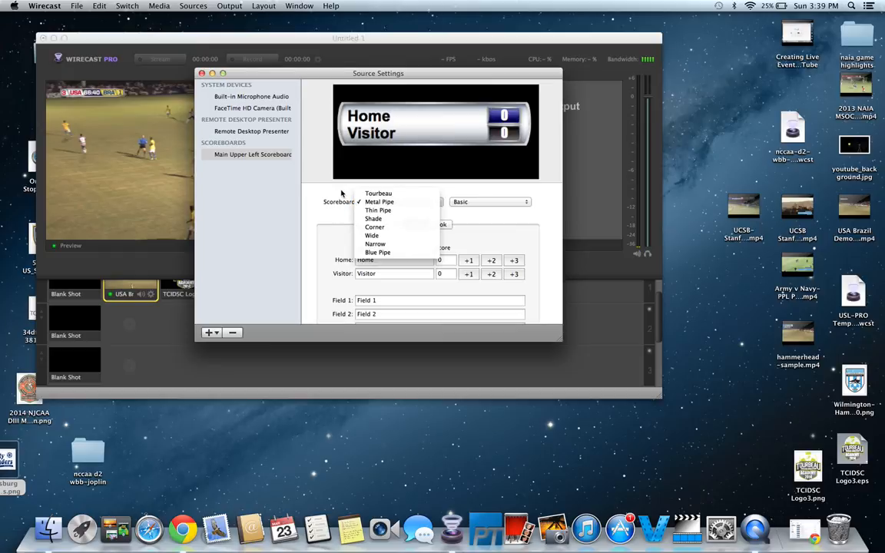
{"action": "left_click", "coordinate": [341, 193]}
{"action": "left_click", "coordinate": [361, 202]}
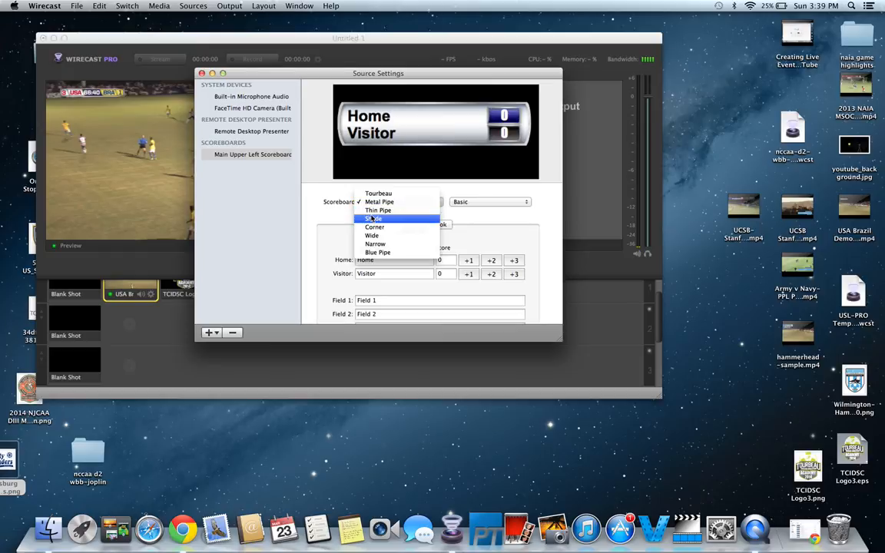
{"action": "left_click", "coordinate": [372, 219]}
{"action": "left_click", "coordinate": [374, 202]}
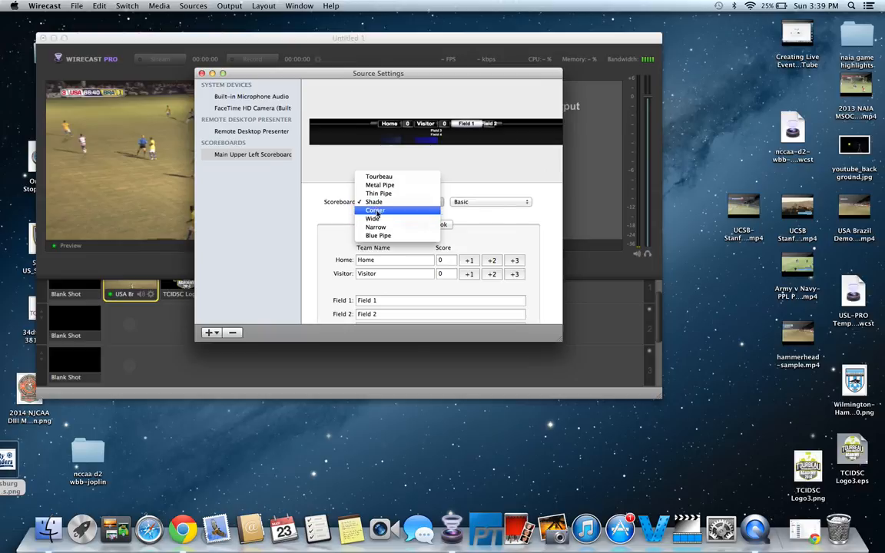
{"action": "left_click", "coordinate": [376, 211]}
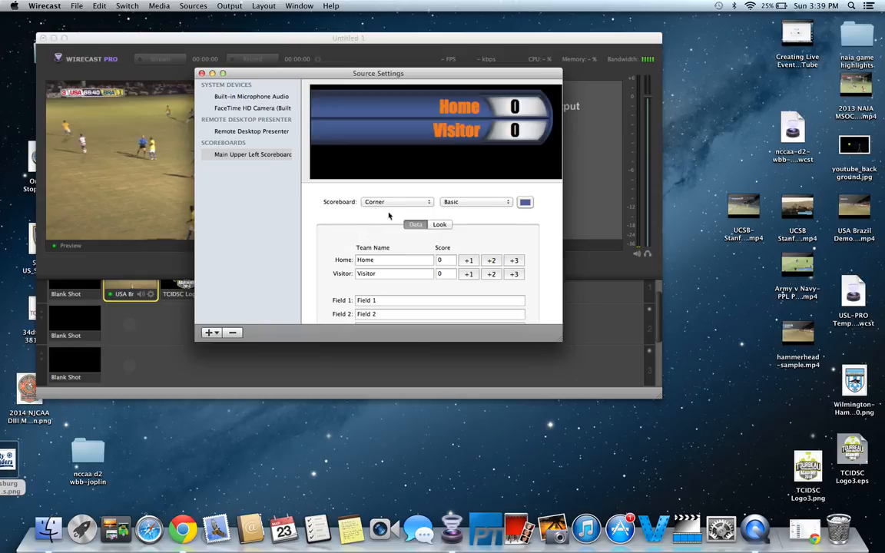
{"action": "left_click", "coordinate": [482, 203]}
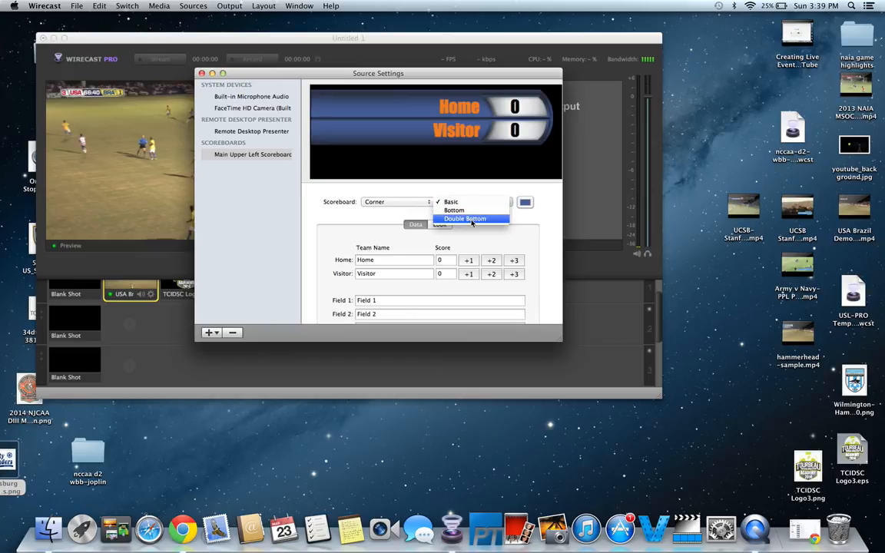
{"action": "left_click", "coordinate": [470, 219]}
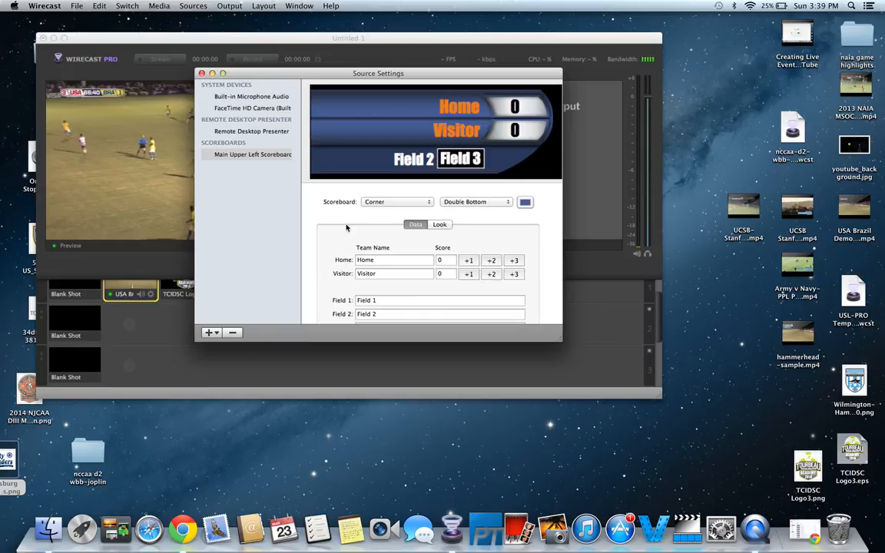
Replace the text of the scoreboard's Field 2 with 1st Half.
{"action": "scroll", "coordinate": [346, 227], "scroll_direction": "down", "scroll_amount": 1}
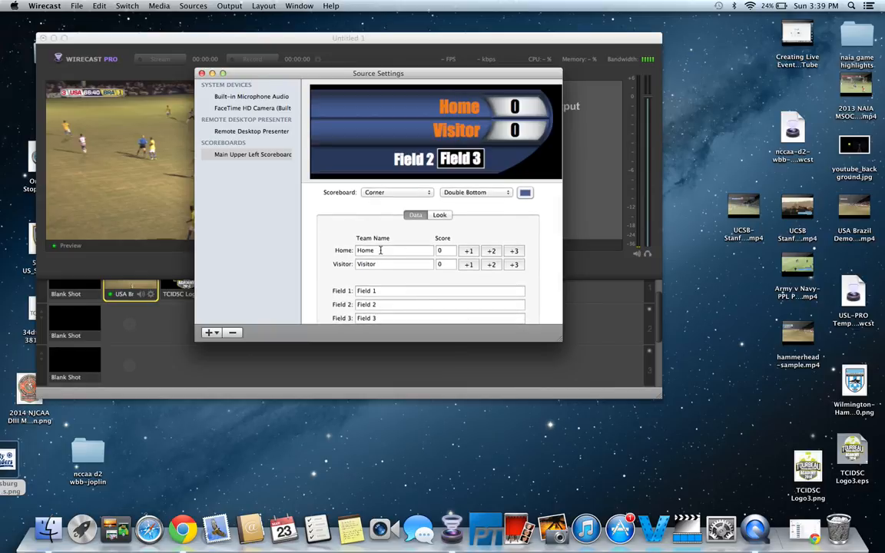
{"action": "scroll", "coordinate": [360, 245], "scroll_direction": "down", "scroll_amount": 1}
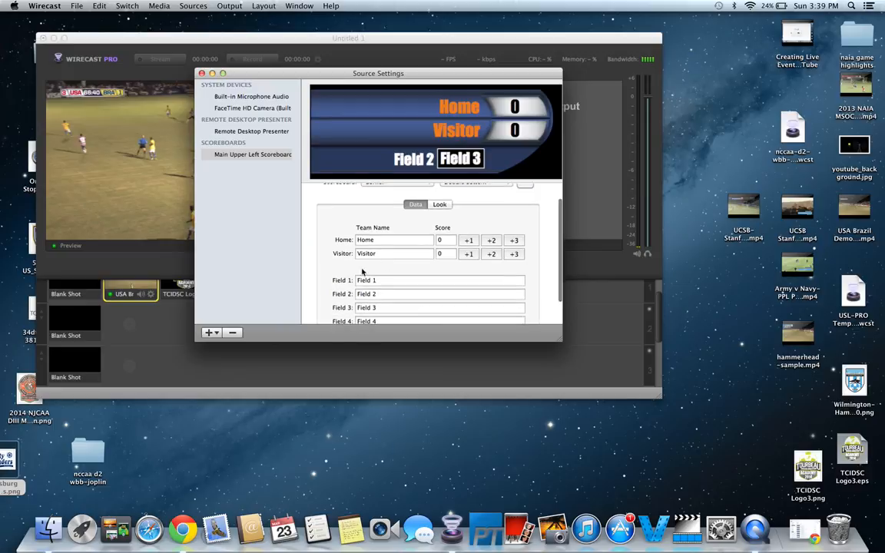
{"action": "scroll", "coordinate": [341, 268], "scroll_direction": "down", "scroll_amount": 1}
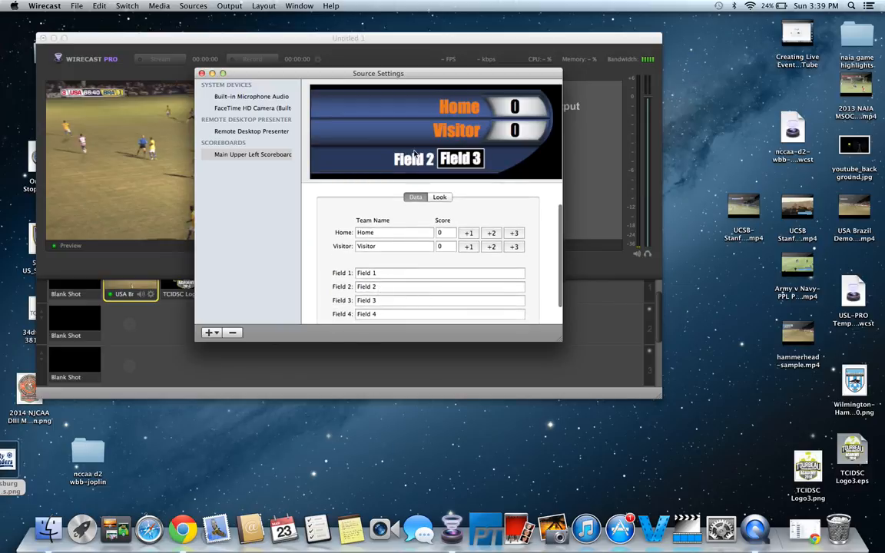
{"action": "left_click", "coordinate": [386, 290]}
{"action": "key", "text": "BackSpace"}
{"action": "key", "text": "BackSpace"}
{"action": "key", "text": "BackSpace"}
{"action": "key", "text": "BackSpace"}
{"action": "key", "text": "BackSpace"}
{"action": "key", "text": "BackSpace"}
{"action": "key", "text": "BackSpace"}
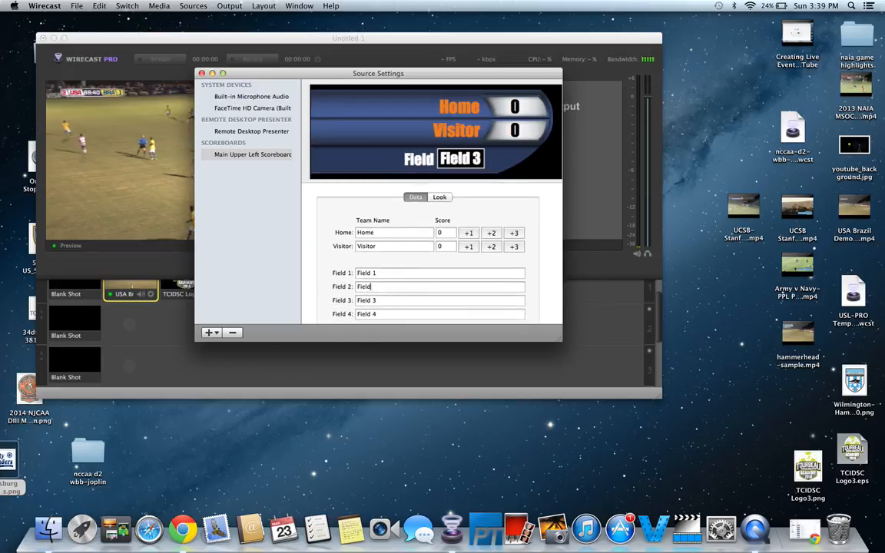
{"action": "type", "text": "1st Half"}
{"action": "key", "text": "BackSpace"}
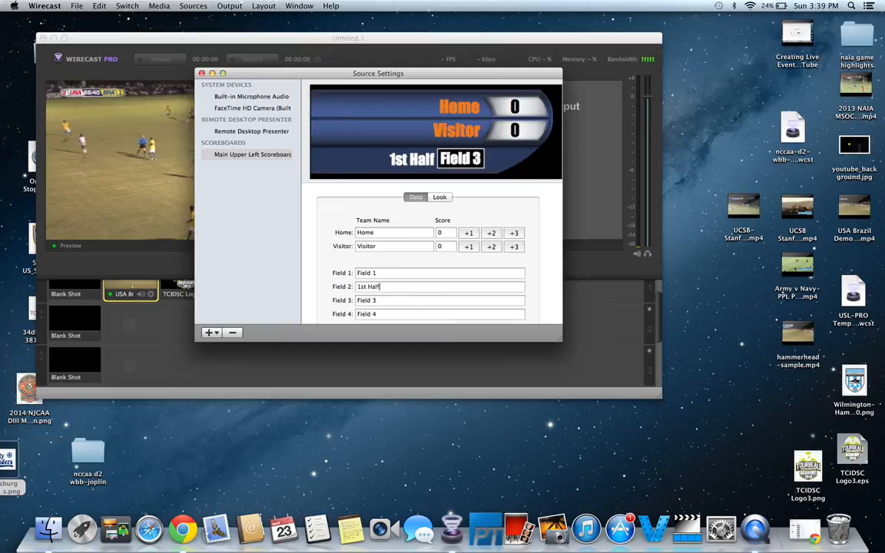
Clear the text of the scoreboard's Field 3 so its box is empty.
{"action": "key", "text": "BackSpace"}
{"action": "key", "text": "BackSpace"}
{"action": "key", "text": "BackSpace"}
{"action": "key", "text": "BackSpace"}
{"action": "key", "text": "BackSpace"}
{"action": "key", "text": "BackSpace"}
{"action": "key", "text": "BackSpace"}
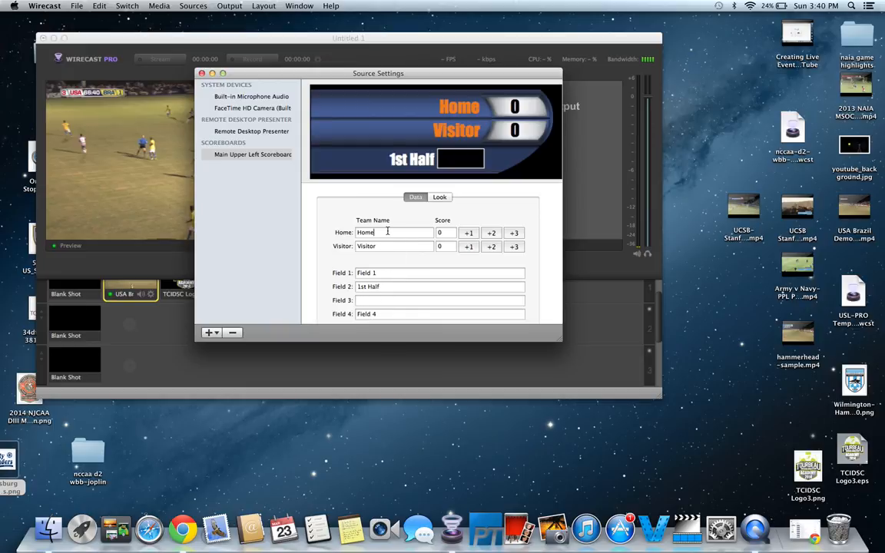
Change the home team's name on the scoreboard to Wilmington.
{"action": "key", "text": "BackSpace"}
{"action": "key", "text": "BackSpace"}
{"action": "key", "text": "BackSpace"}
{"action": "key", "text": "BackSpace"}
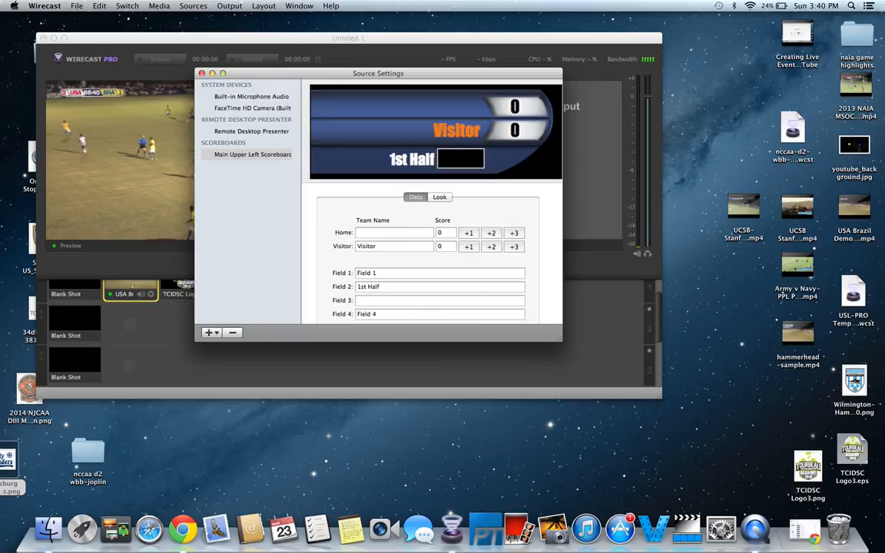
{"action": "type", "text": "Wilmingt"}
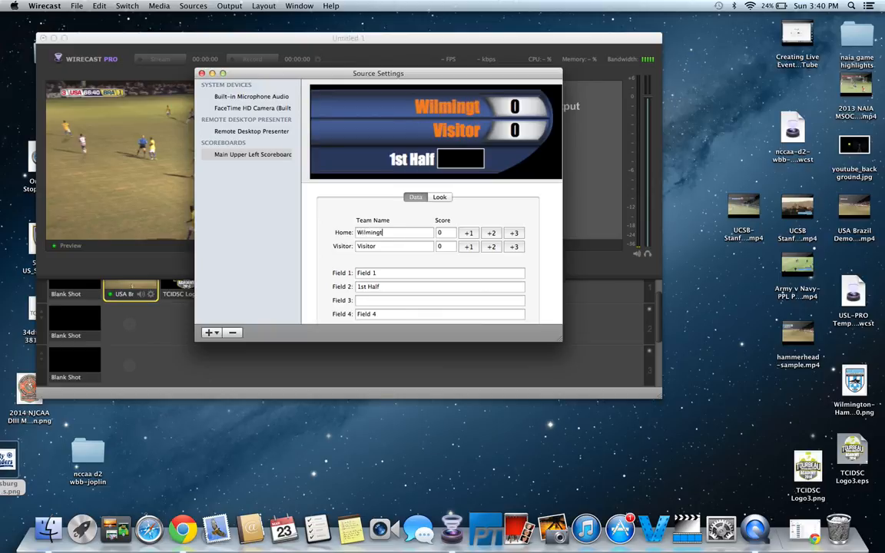
{"action": "type", "text": "on"}
{"action": "double_click", "coordinate": [394, 285]}
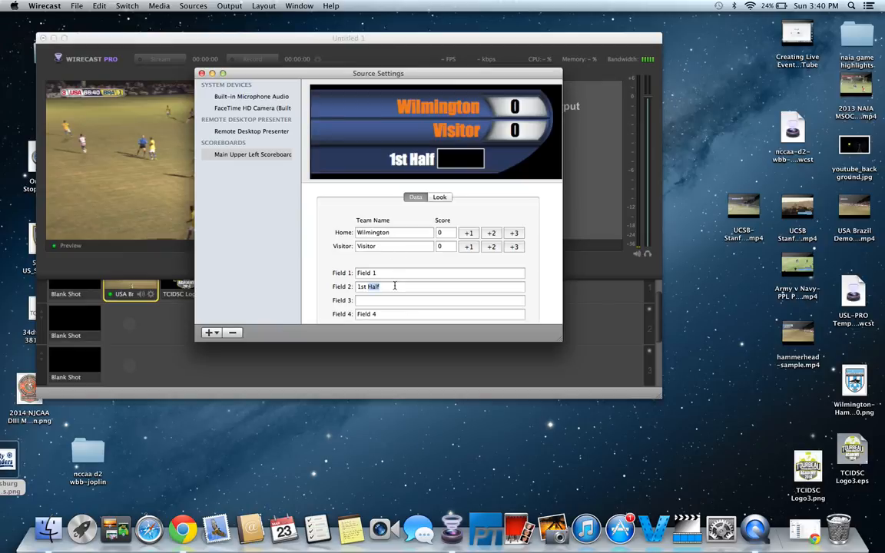
{"action": "triple_click", "coordinate": [394, 286]}
{"action": "type", "text": "Chakest"}
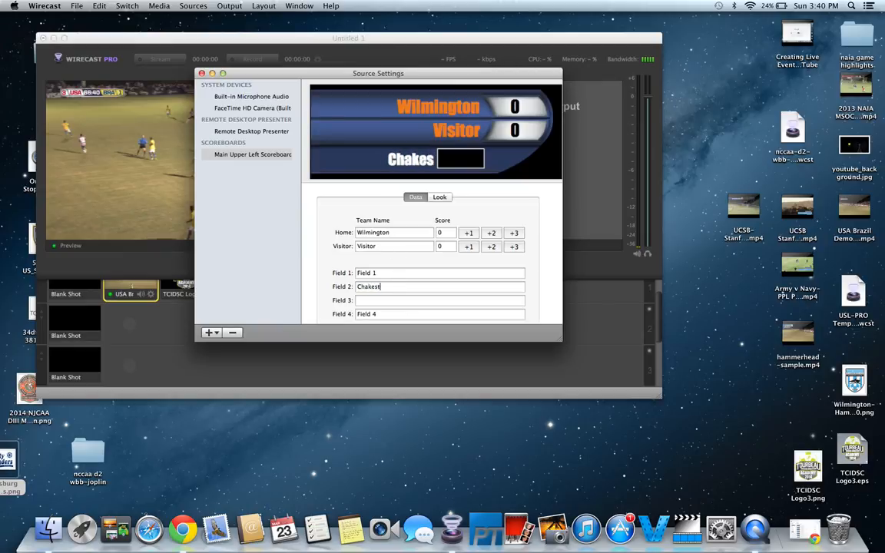
{"action": "key", "text": "BackSpace"}
{"action": "key", "text": "BackSpace"}
{"action": "key", "text": "BackSpace"}
{"action": "key", "text": "BackSpace"}
{"action": "key", "text": "BackSpace"}
{"action": "key", "text": "BackSpace"}
{"action": "key", "text": "BackSpace"}
{"action": "type", "text": "1"}
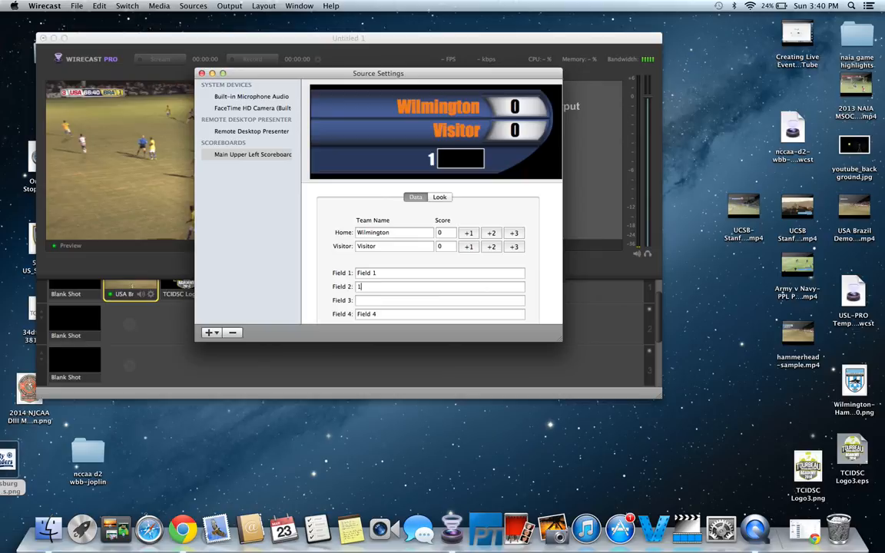
{"action": "type", "text": "st Half"}
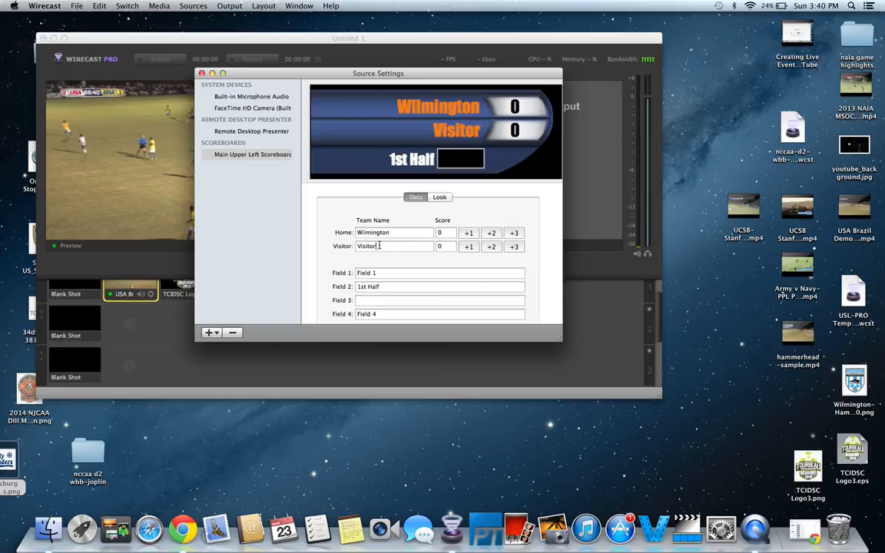
Change the visiting team's name on the scoreboard to Charletson.
{"action": "left_click_drag", "start_coordinate": [379, 246], "coordinate": [341, 245]}
{"action": "type", "text": "Charest"}
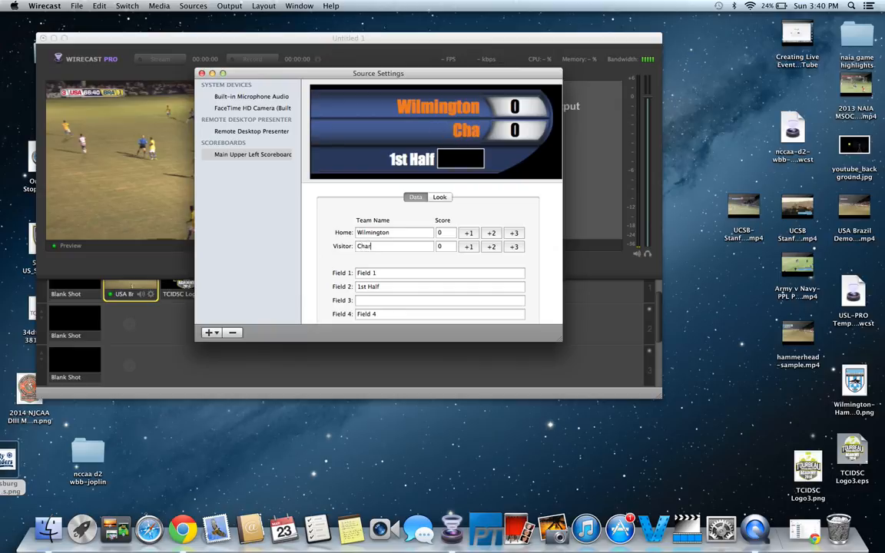
{"action": "key", "text": "BackSpace"}
{"action": "key", "text": "BackSpace"}
{"action": "key", "text": "BackSpace"}
{"action": "type", "text": "letson"}
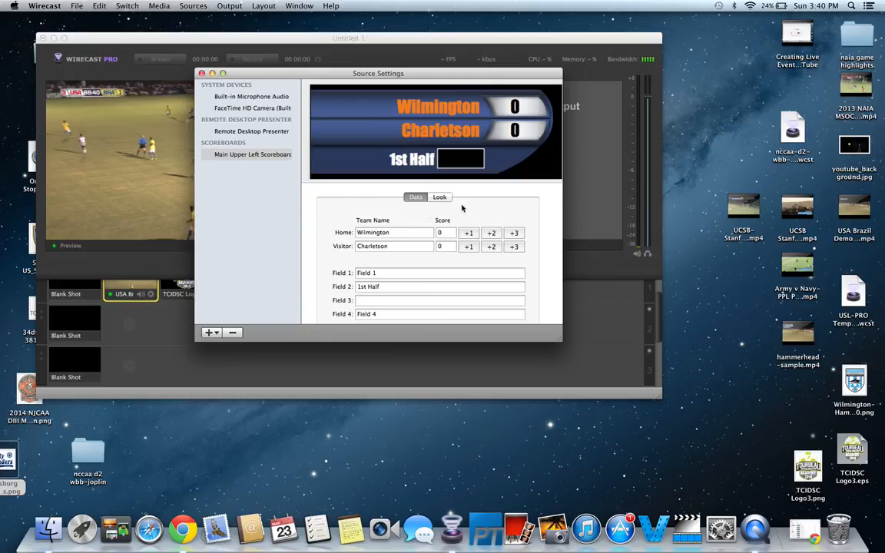
Add one point to each team's score, and set the home score to 4.
{"action": "left_click", "coordinate": [468, 233]}
{"action": "left_click", "coordinate": [468, 247]}
{"action": "double_click", "coordinate": [442, 233]}
{"action": "type", "text": "4"}
Change the colour of the home team's name on the scoreboard to green.
{"action": "left_click", "coordinate": [439, 196]}
{"action": "scroll", "coordinate": [431, 274], "scroll_direction": "down", "scroll_amount": 1}
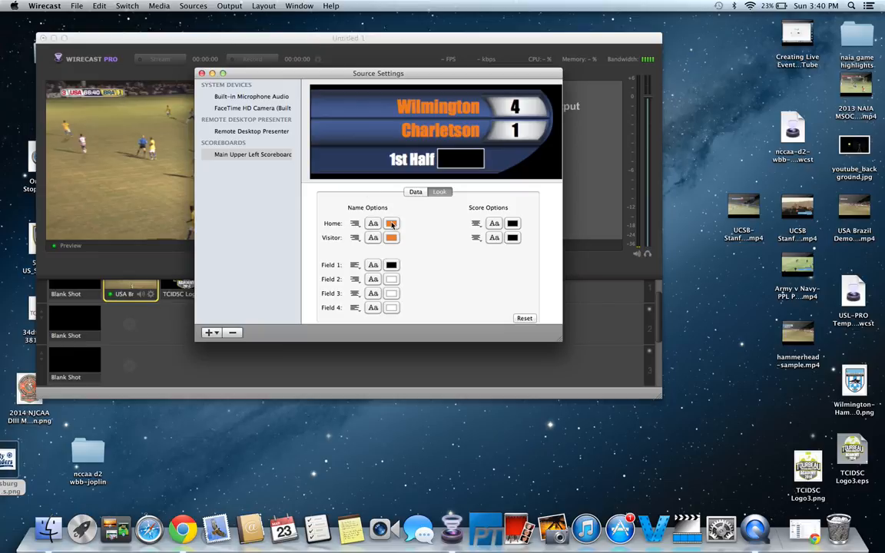
{"action": "left_click", "coordinate": [391, 224]}
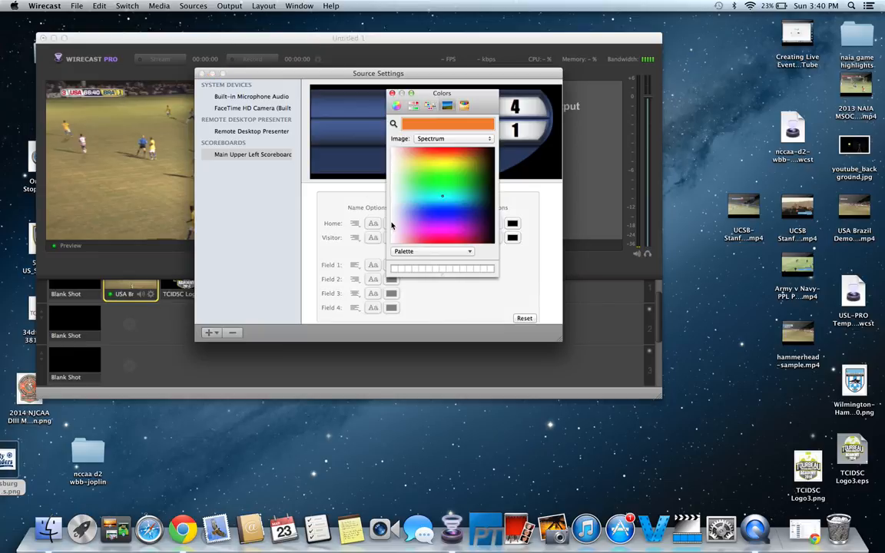
{"action": "left_click", "coordinate": [423, 175]}
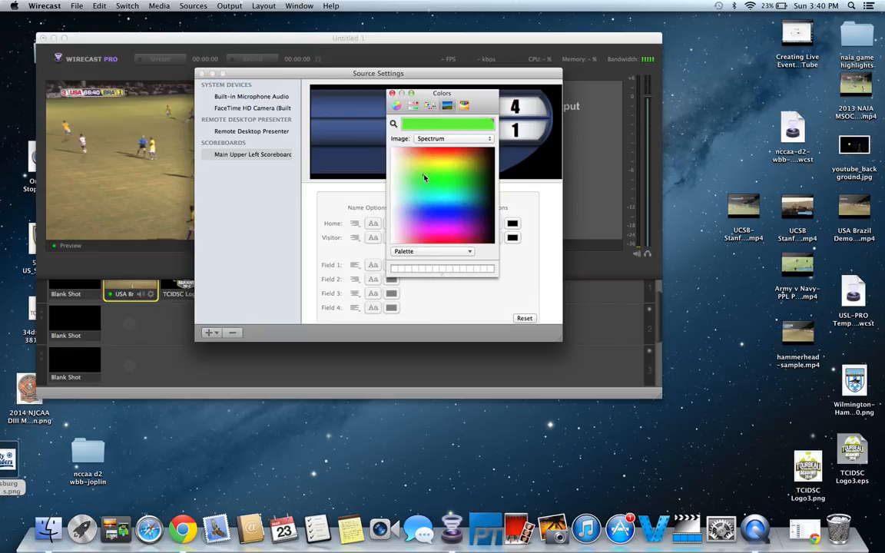
{"action": "left_click", "coordinate": [392, 93]}
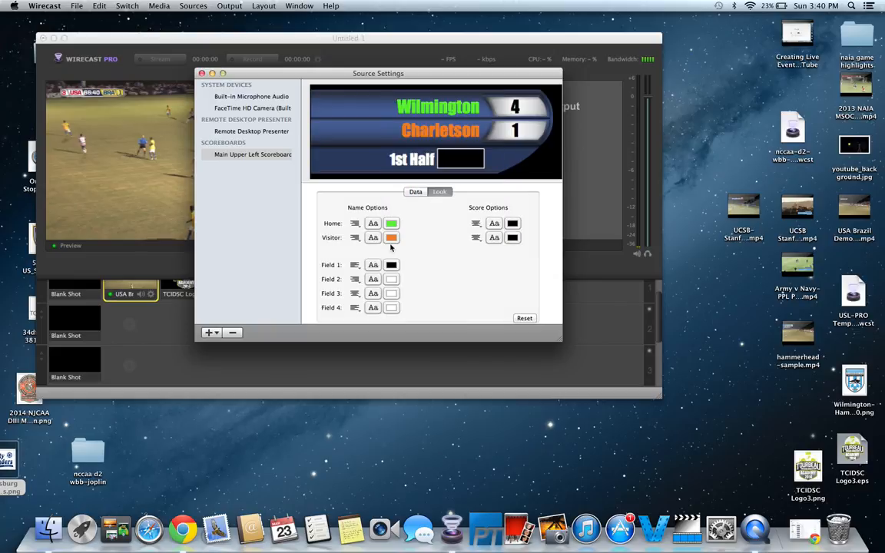
Set the font of the home team's name on the scoreboard to Marion Bold at size 24.
{"action": "left_click", "coordinate": [373, 224]}
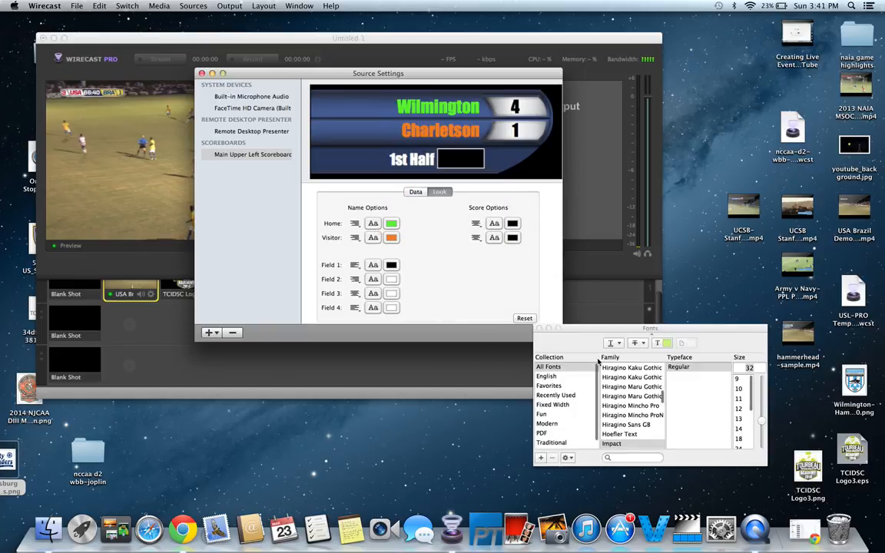
{"action": "left_click", "coordinate": [546, 376]}
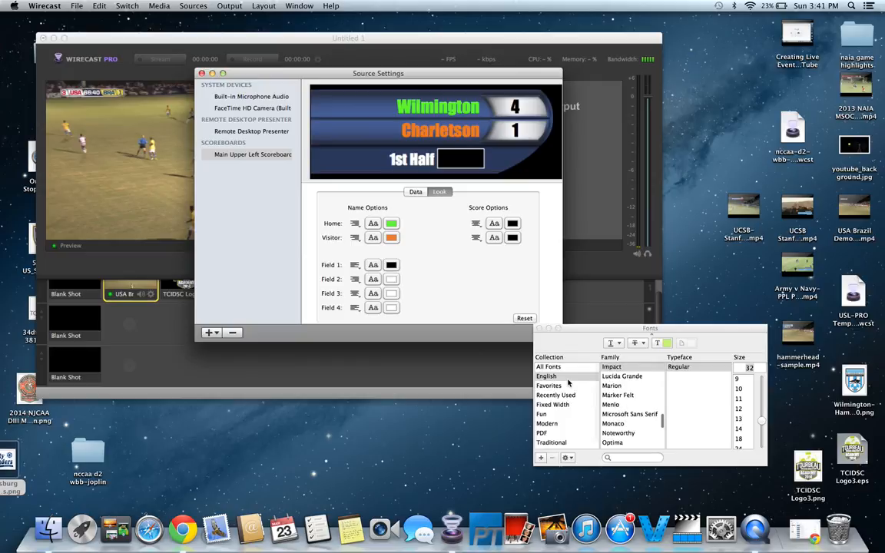
{"action": "left_click", "coordinate": [612, 385]}
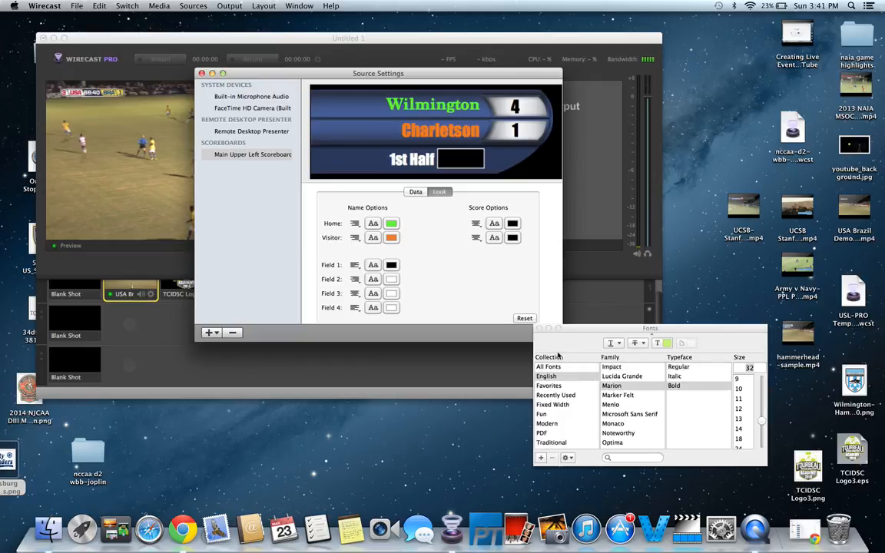
{"action": "left_click", "coordinate": [739, 439]}
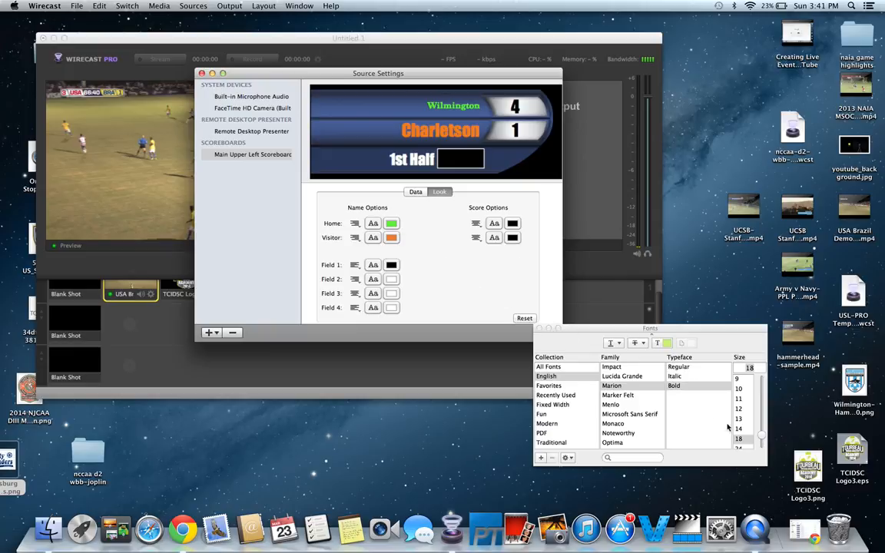
{"action": "left_click", "coordinate": [738, 447]}
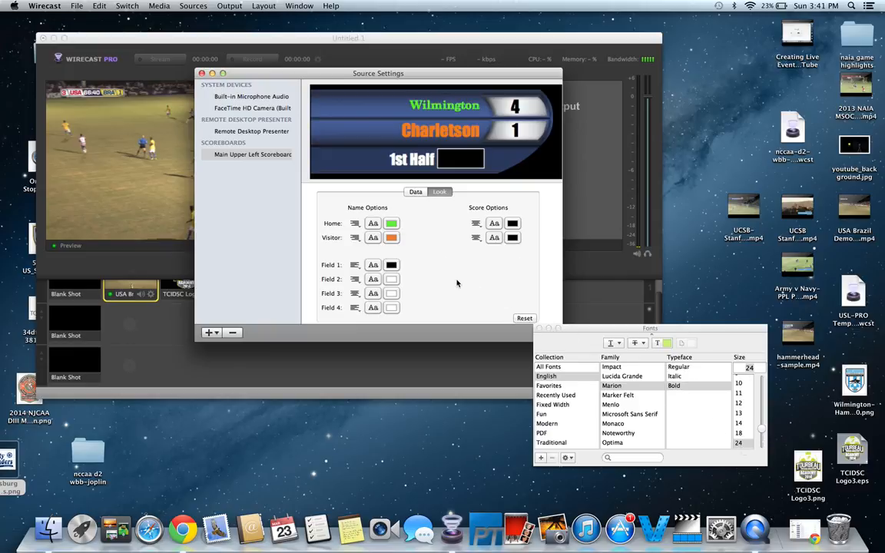
Set the font of the visiting team's name to Noteworthy Bold at size 24, keeping its orange colour.
{"action": "left_click", "coordinate": [390, 238]}
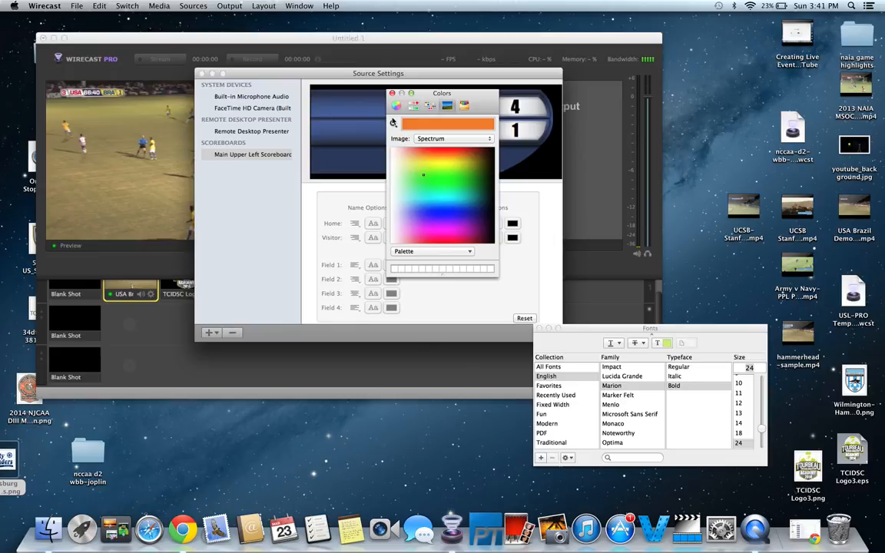
{"action": "left_click", "coordinate": [391, 93]}
{"action": "left_click", "coordinate": [373, 223]}
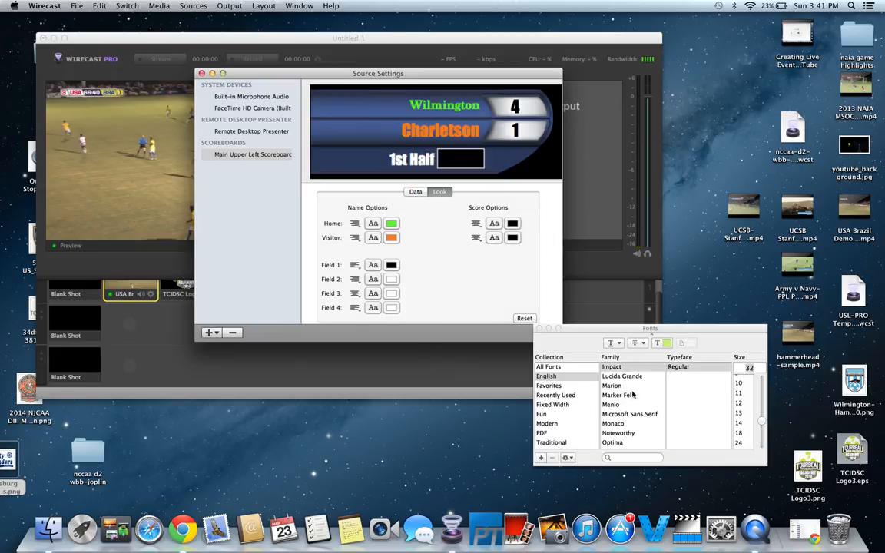
{"action": "left_click", "coordinate": [631, 433]}
{"action": "left_click", "coordinate": [743, 444]}
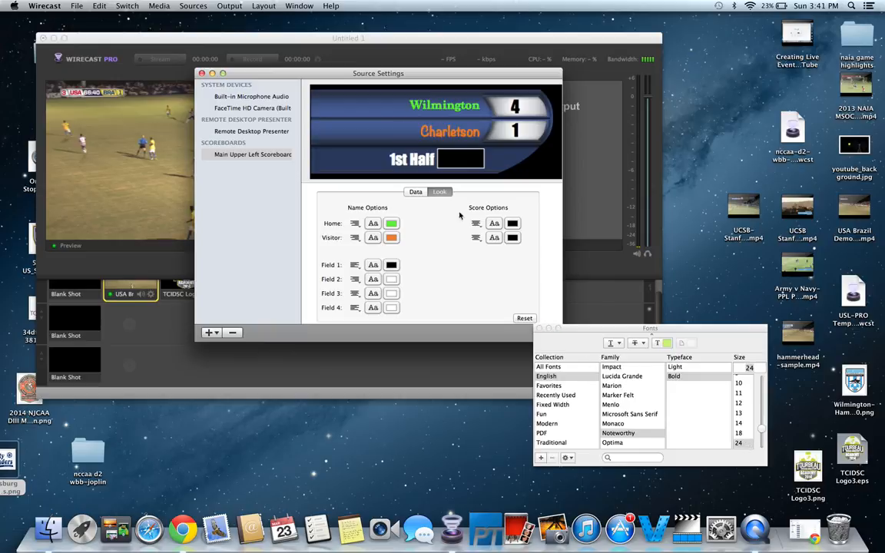
{"action": "left_click", "coordinate": [539, 328]}
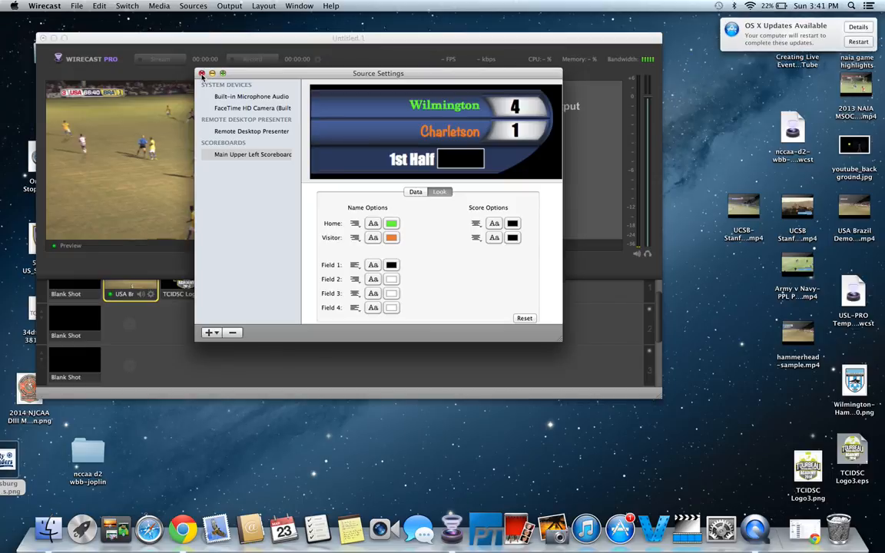
Close the source settings and add the Main Upper Left Scoreboard as a shot on layer 2.
{"action": "left_click", "coordinate": [202, 74]}
{"action": "left_click_drag", "start_coordinate": [217, 46], "coordinate": [242, 42]}
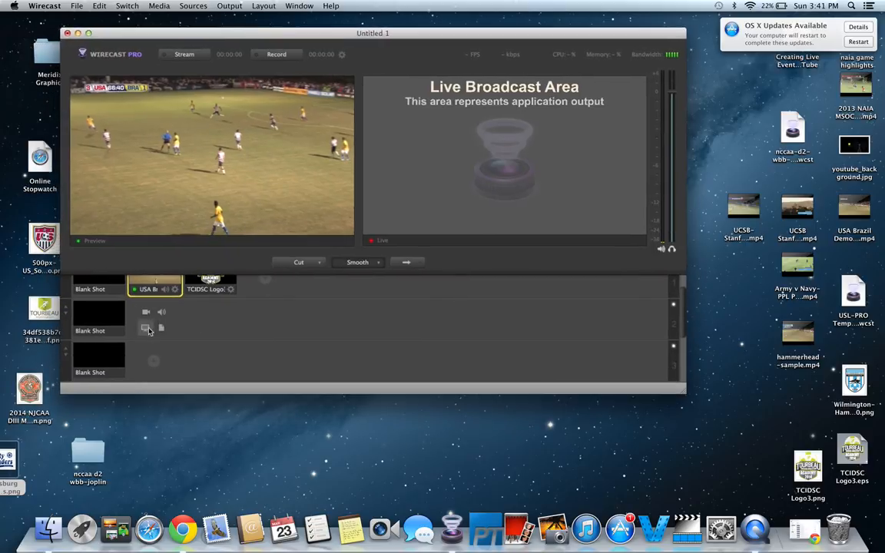
{"action": "left_click", "coordinate": [159, 330]}
{"action": "left_click", "coordinate": [144, 312]}
{"action": "left_click", "coordinate": [145, 311]}
{"action": "left_click", "coordinate": [142, 313]}
{"action": "left_click", "coordinate": [141, 313]}
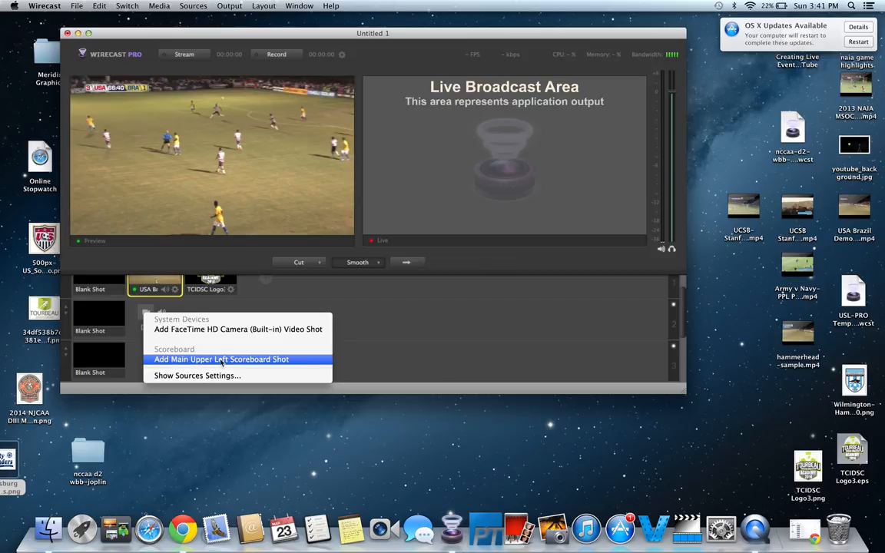
{"action": "left_click", "coordinate": [221, 359]}
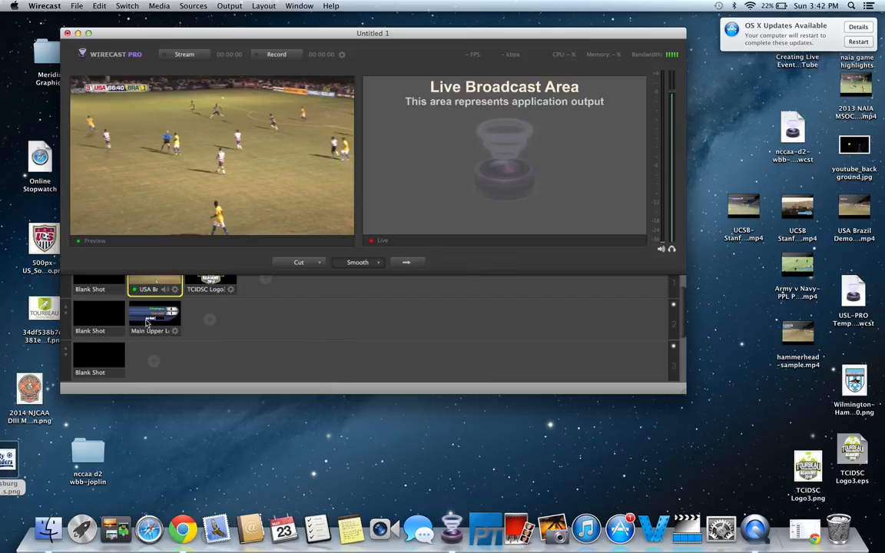
Move the Main Upper Left Scoreboard shot from layer 2 to layer 3.
{"action": "scroll", "coordinate": [169, 329], "scroll_direction": "up", "scroll_amount": 2}
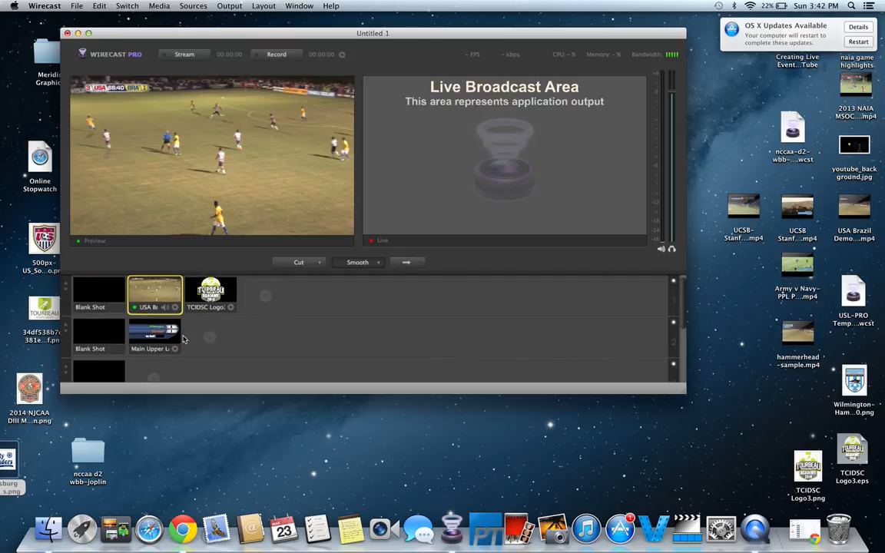
{"action": "scroll", "coordinate": [166, 305], "scroll_direction": "down", "scroll_amount": 2}
{"action": "left_click", "coordinate": [151, 314]}
{"action": "mouse_move", "coordinate": [152, 315]}
{"action": "left_mouse_down"}
{"action": "mouse_move", "coordinate": [151, 361]}
{"action": "mouse_move", "coordinate": [155, 314]}
{"action": "left_mouse_up"}
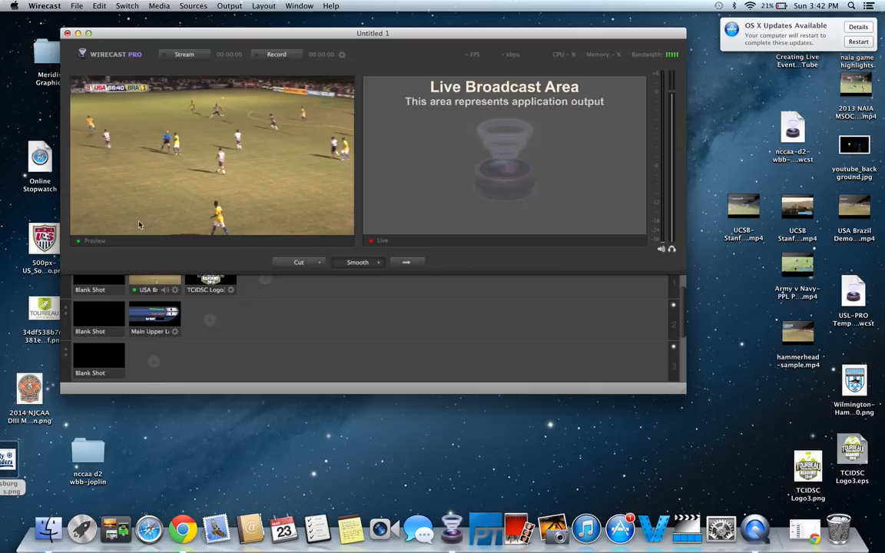
{"action": "left_click", "coordinate": [149, 324]}
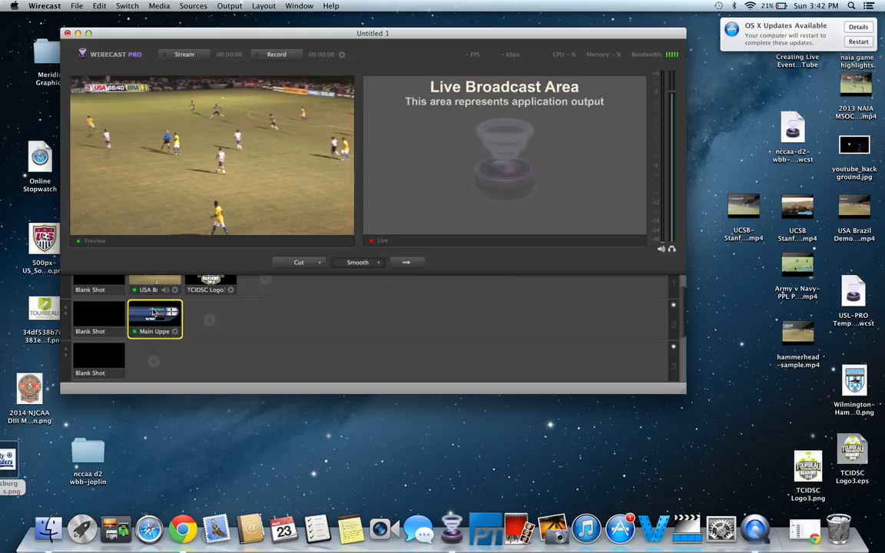
{"action": "left_click_drag", "start_coordinate": [154, 311], "coordinate": [157, 361]}
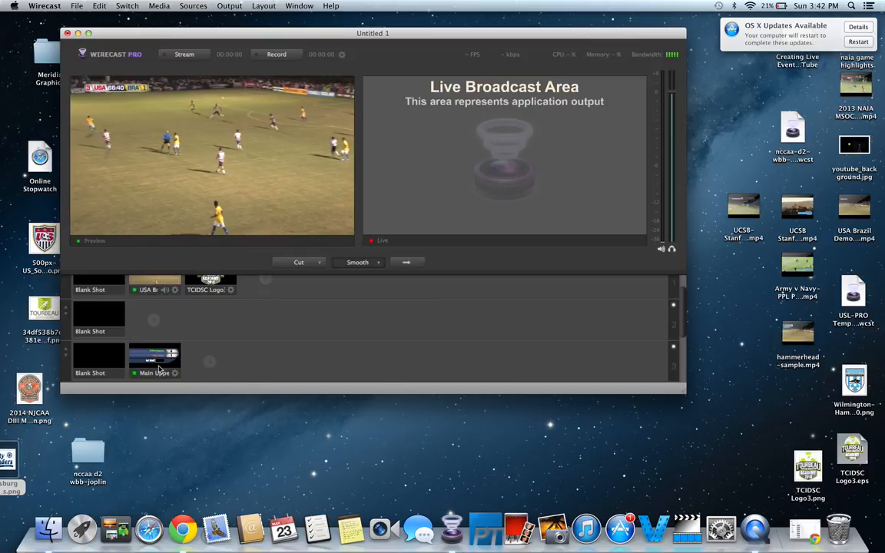
{"action": "left_click", "coordinate": [159, 367]}
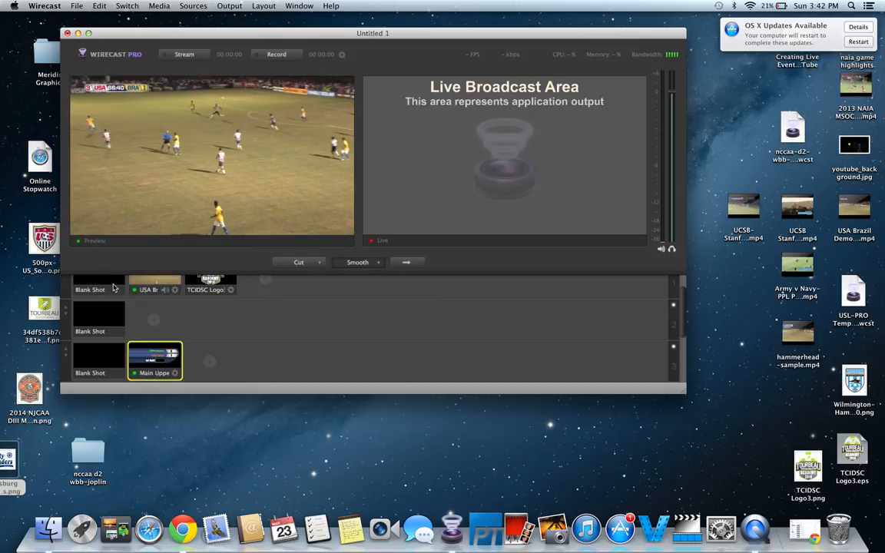
Preview the scoreboard shot from layer 3 on its own, with the blank shot selected on layer 1.
{"action": "left_click", "coordinate": [108, 285]}
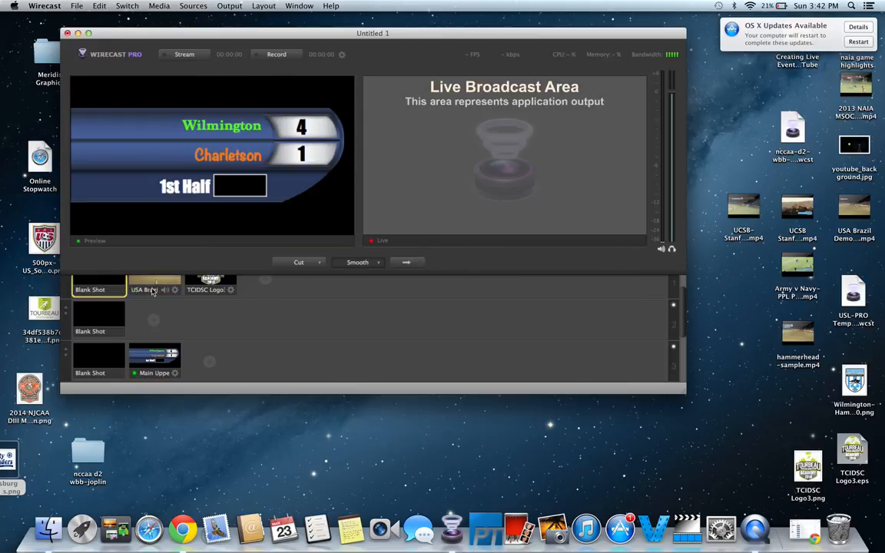
{"action": "left_click", "coordinate": [108, 359]}
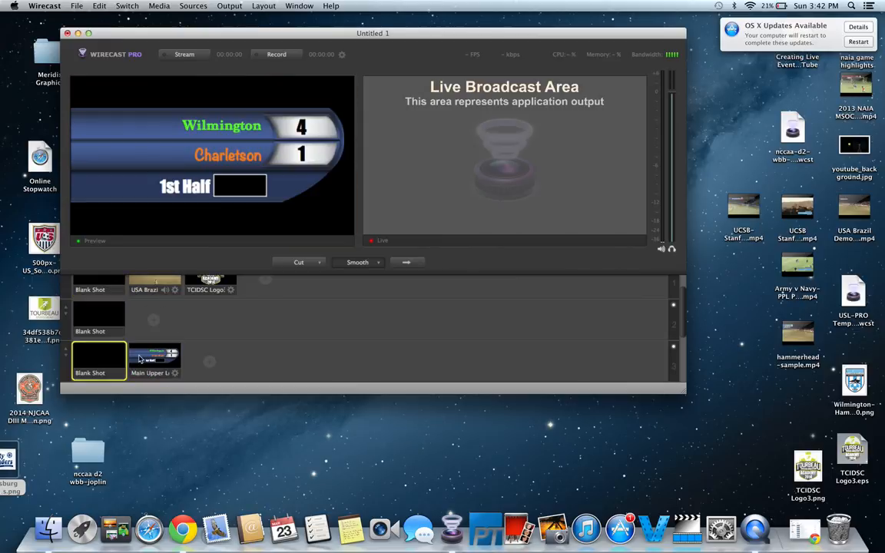
{"action": "left_click", "coordinate": [147, 360]}
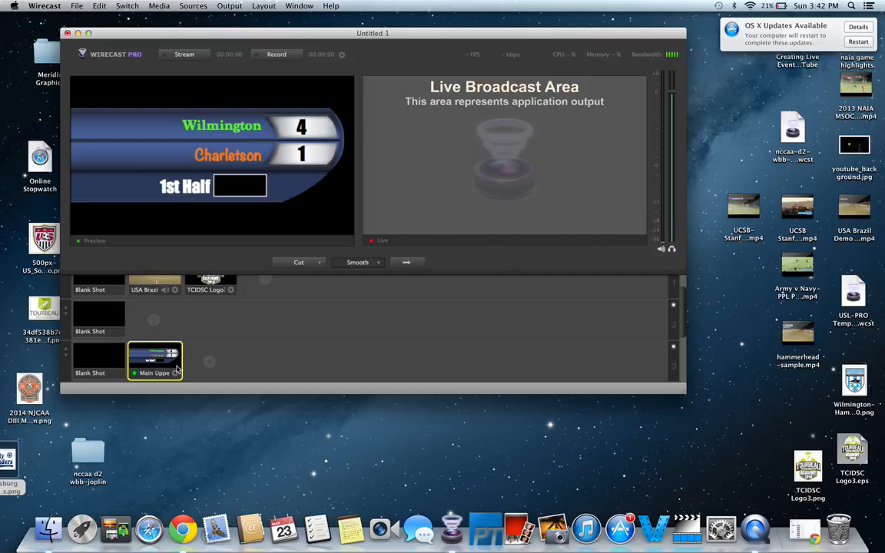
Open the scoreboard shot for editing and shrink the scoreboard to about a third of the frame's width.
{"action": "right_click", "coordinate": [156, 368]}
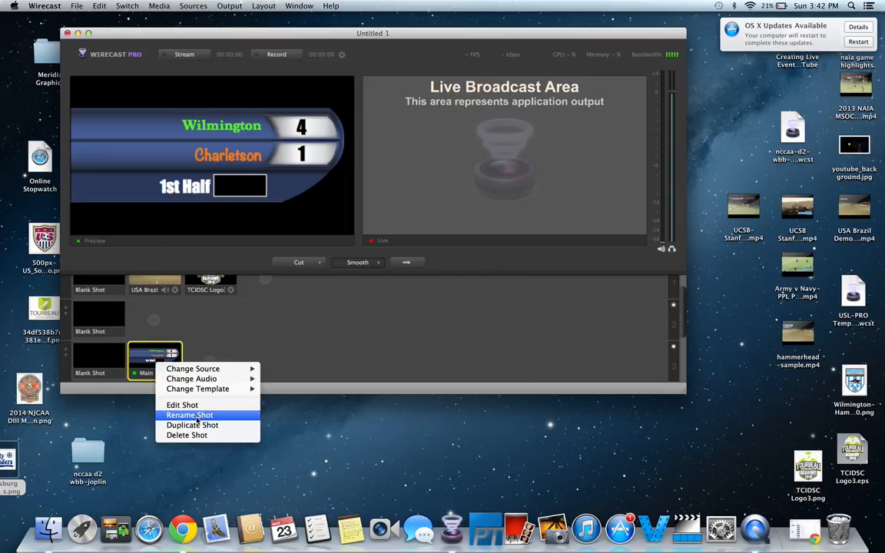
{"action": "left_click", "coordinate": [184, 405]}
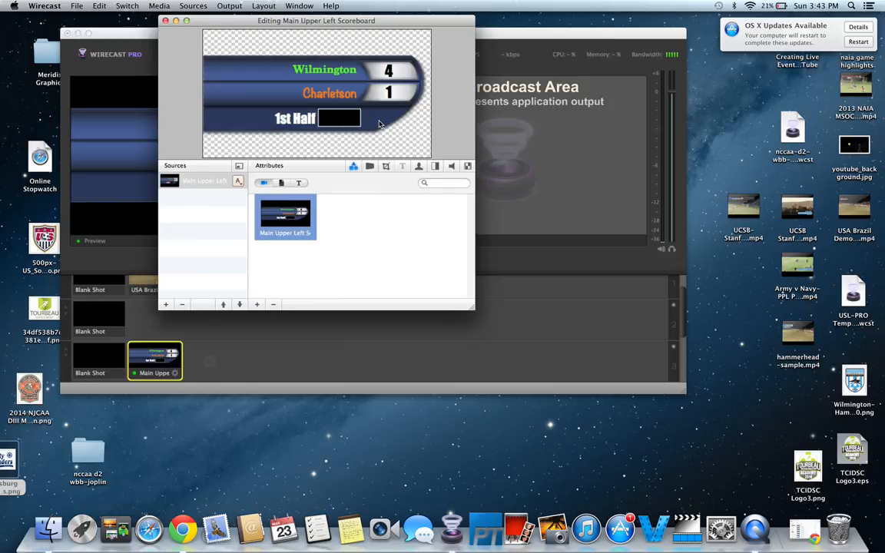
{"action": "left_click_drag", "start_coordinate": [380, 124], "coordinate": [342, 107]}
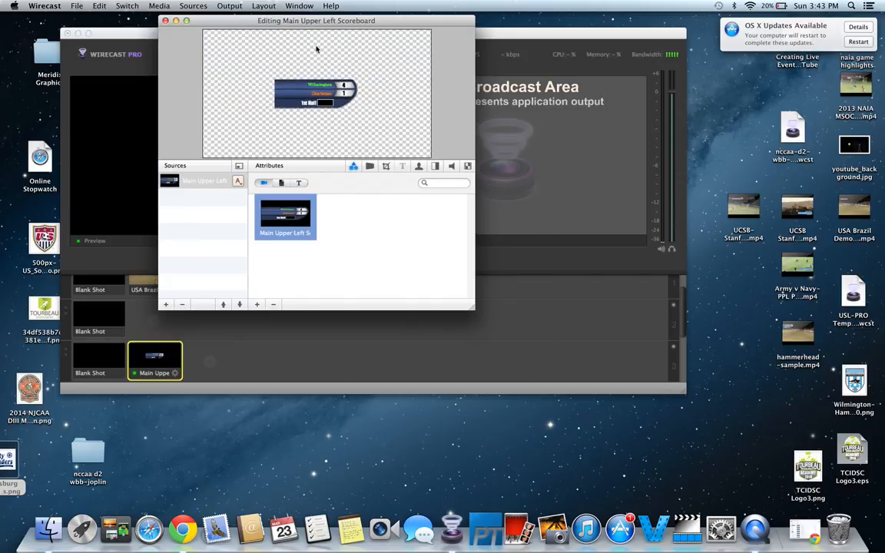
Place the scoreboard in the upper-left corner of the video frame and shrink it to about a fifth of the frame's width.
{"action": "left_click_drag", "start_coordinate": [304, 23], "coordinate": [466, 39]}
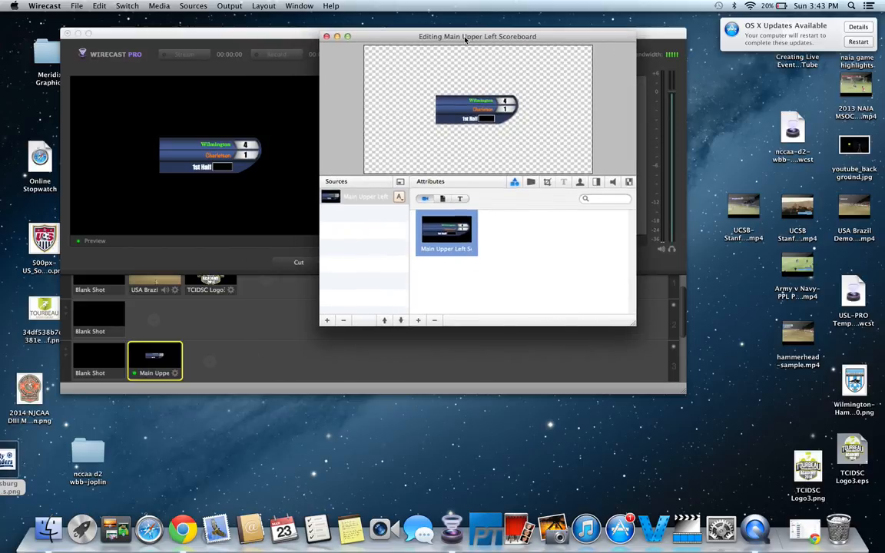
{"action": "left_click_drag", "start_coordinate": [508, 116], "coordinate": [408, 66]}
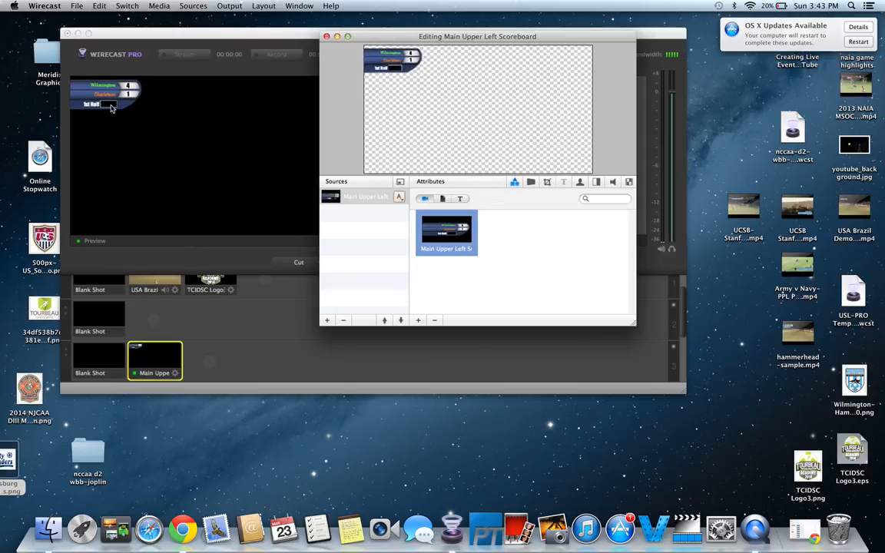
{"action": "key", "text": "super+Tab"}
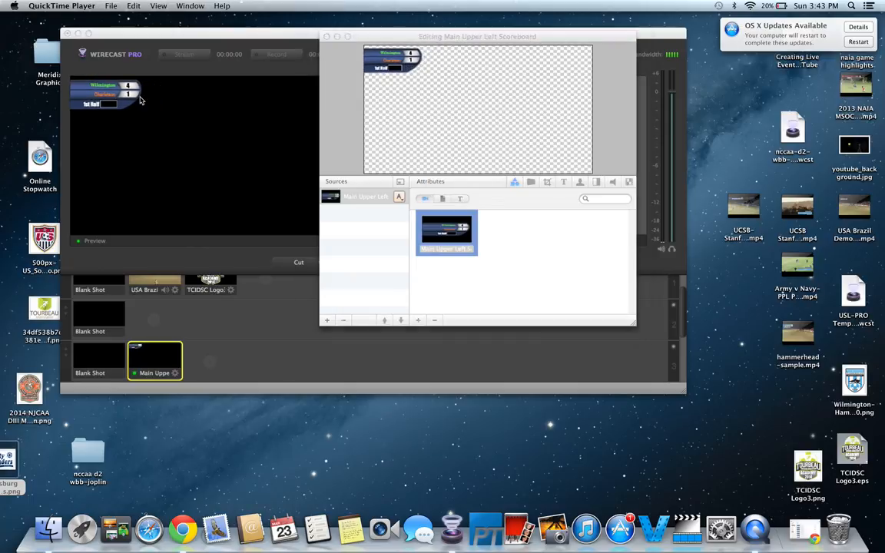
{"action": "left_click", "coordinate": [388, 56]}
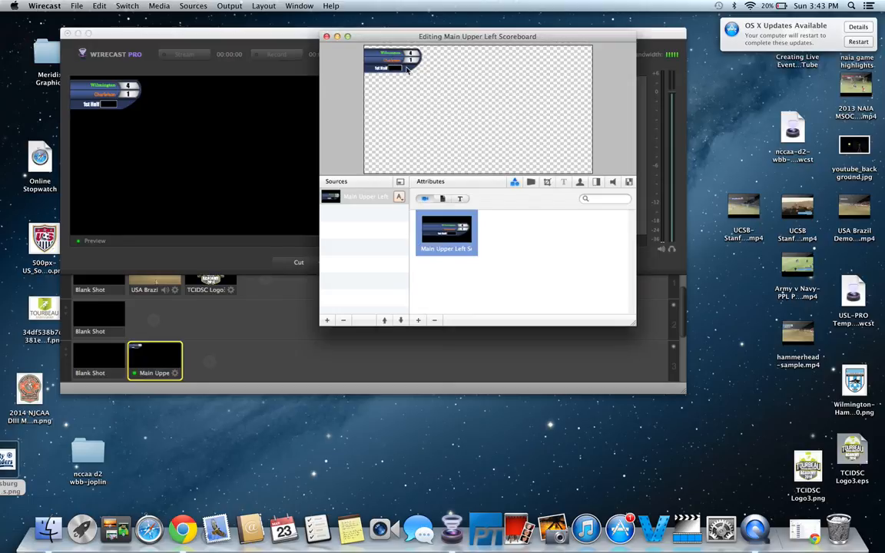
{"action": "left_click_drag", "start_coordinate": [405, 69], "coordinate": [396, 65]}
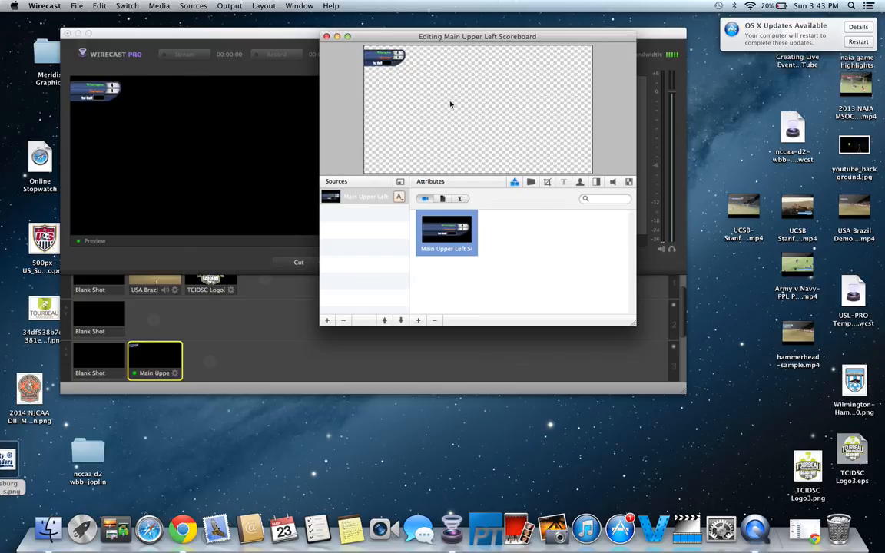